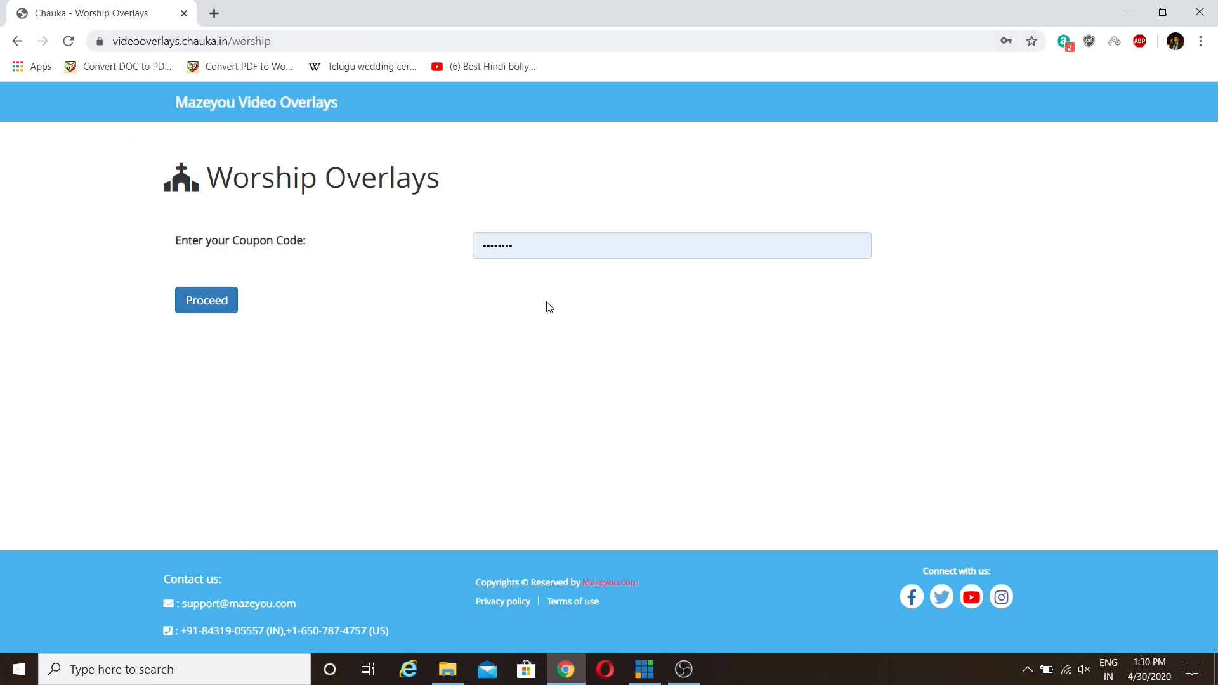
Enter the coupon code for Worship Overlays, proceed to the settings page and decline the password update.
left_click(543, 251)
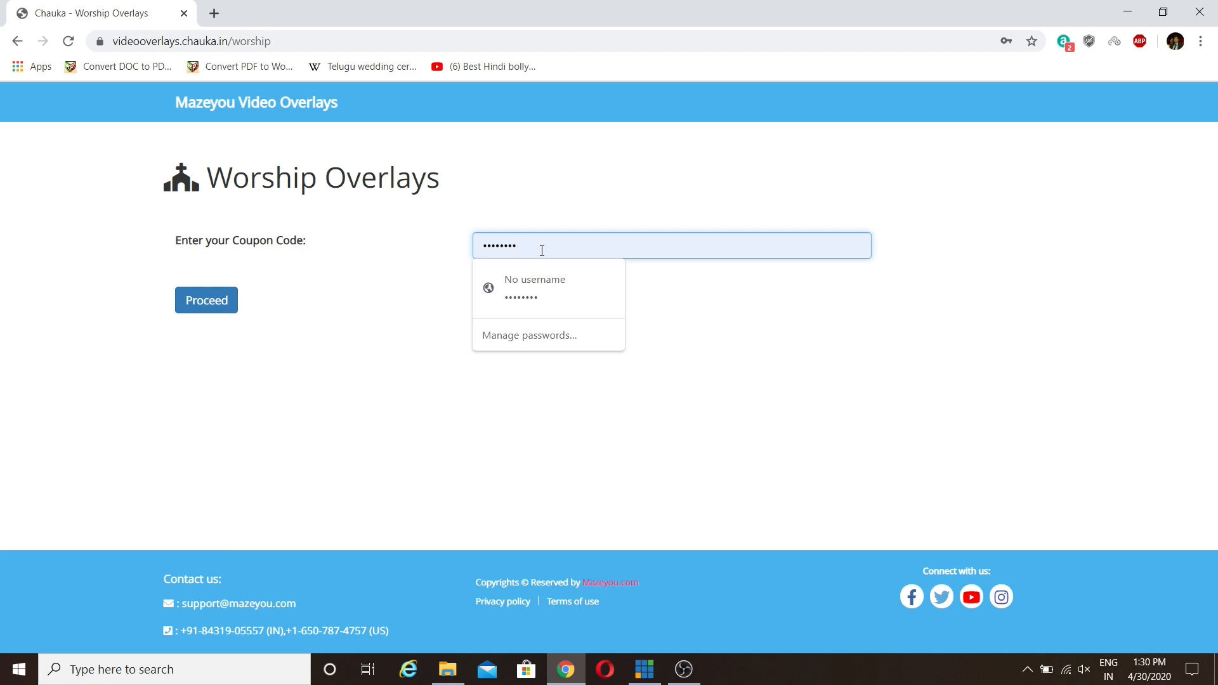
key("BackSpace")
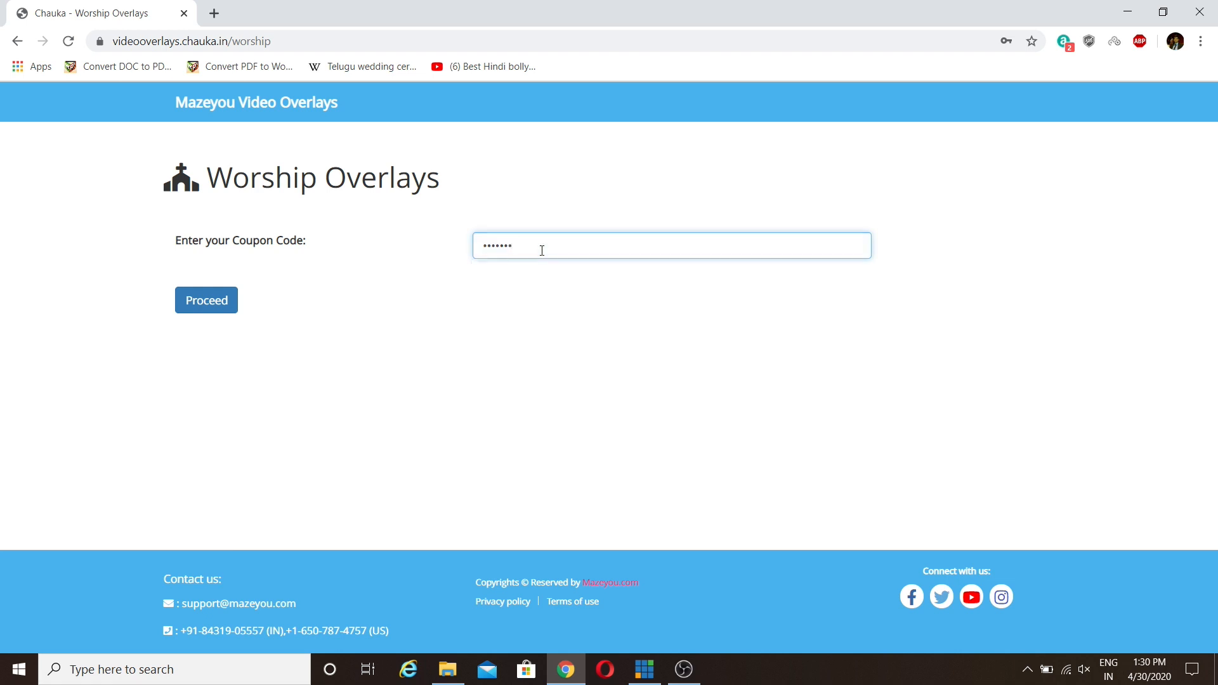
left_click(226, 308)
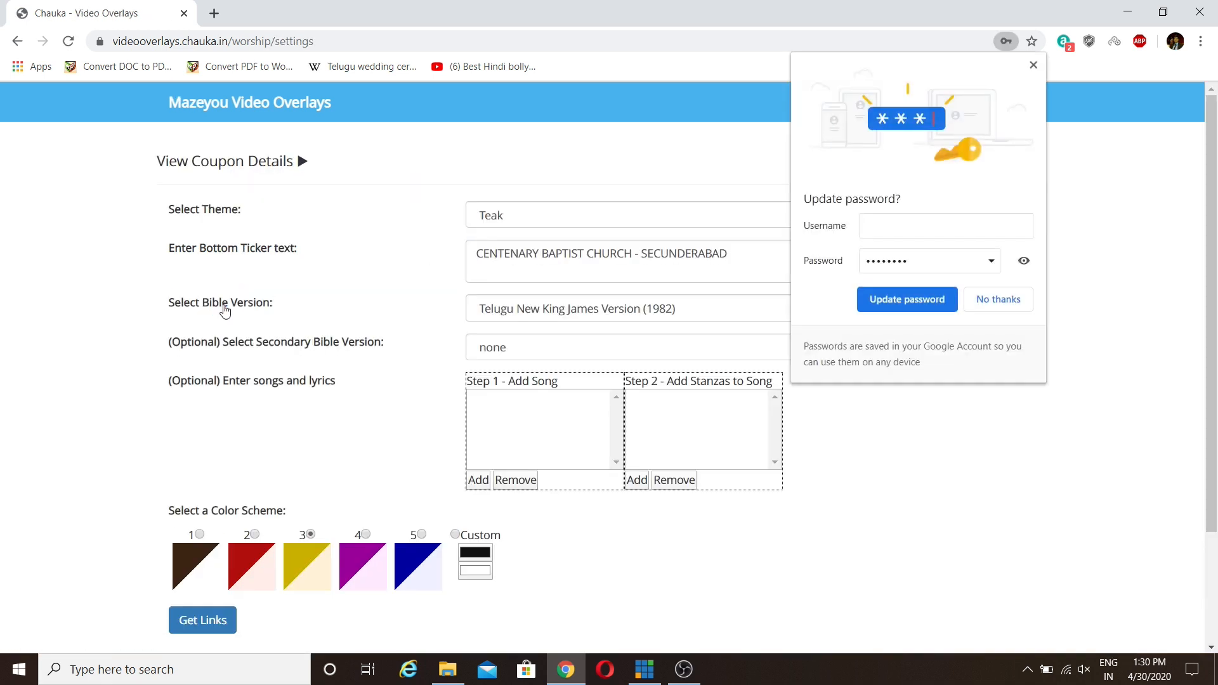
left_click(983, 304)
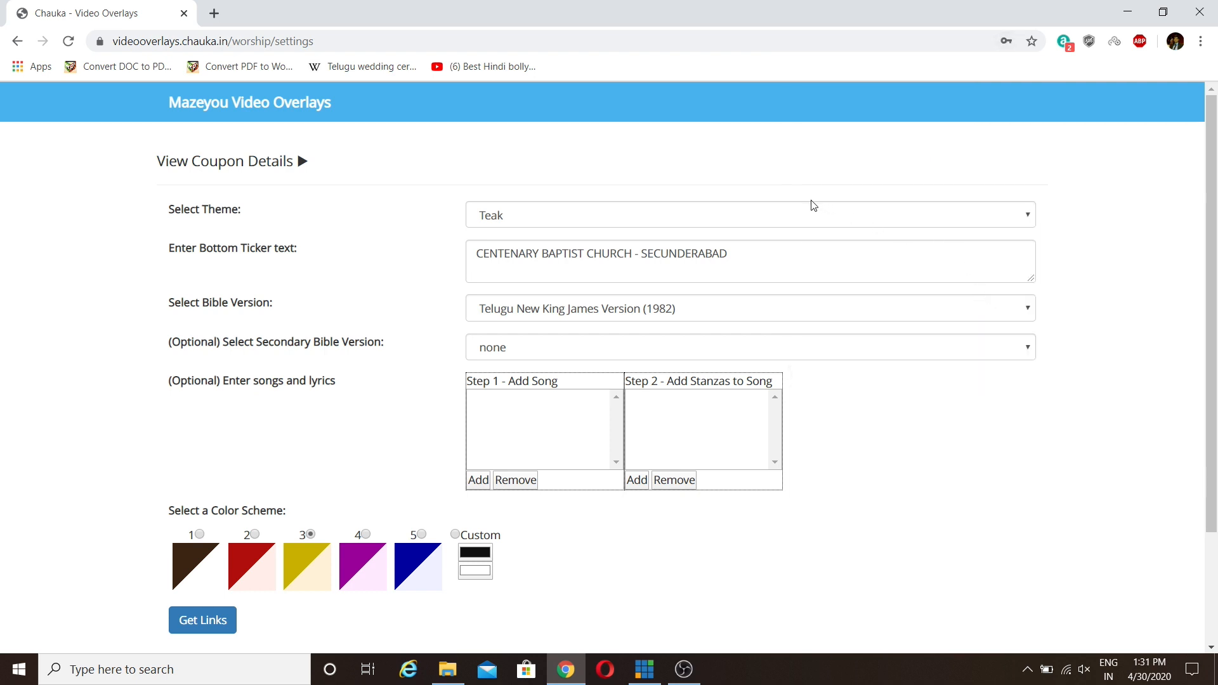
Choose the Gold theme and replace the bottom ticker text with "please subscribe to Mazeyou solutions".
left_click(611, 224)
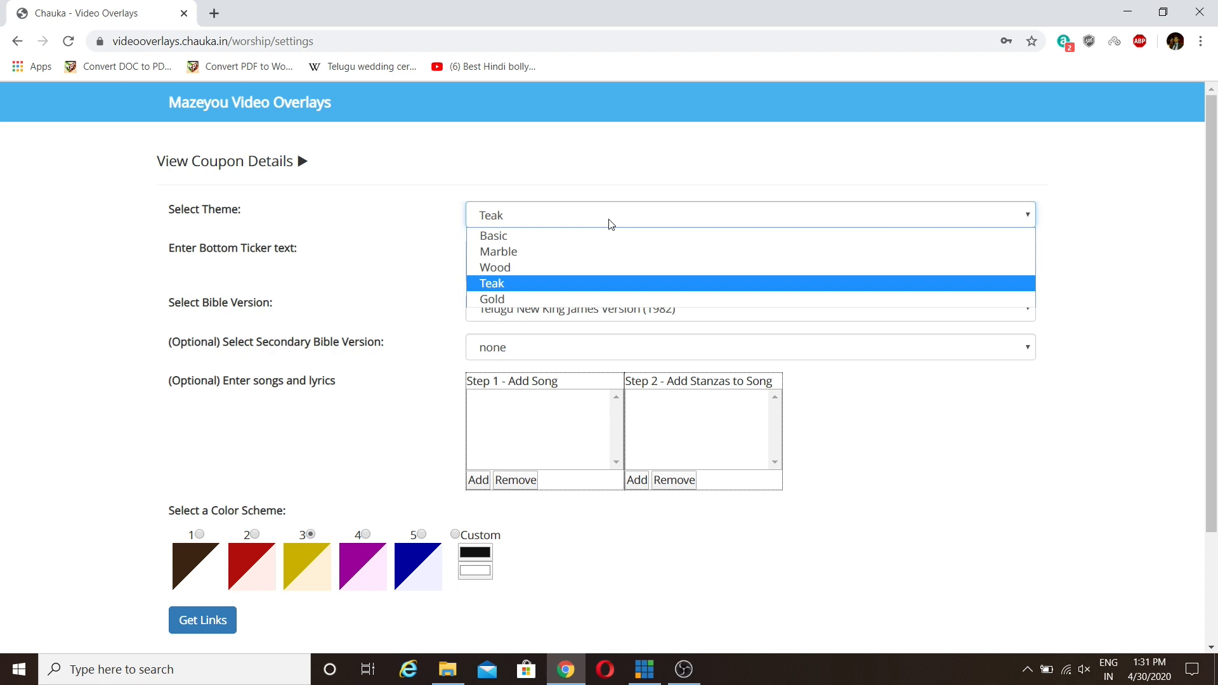
left_click(538, 298)
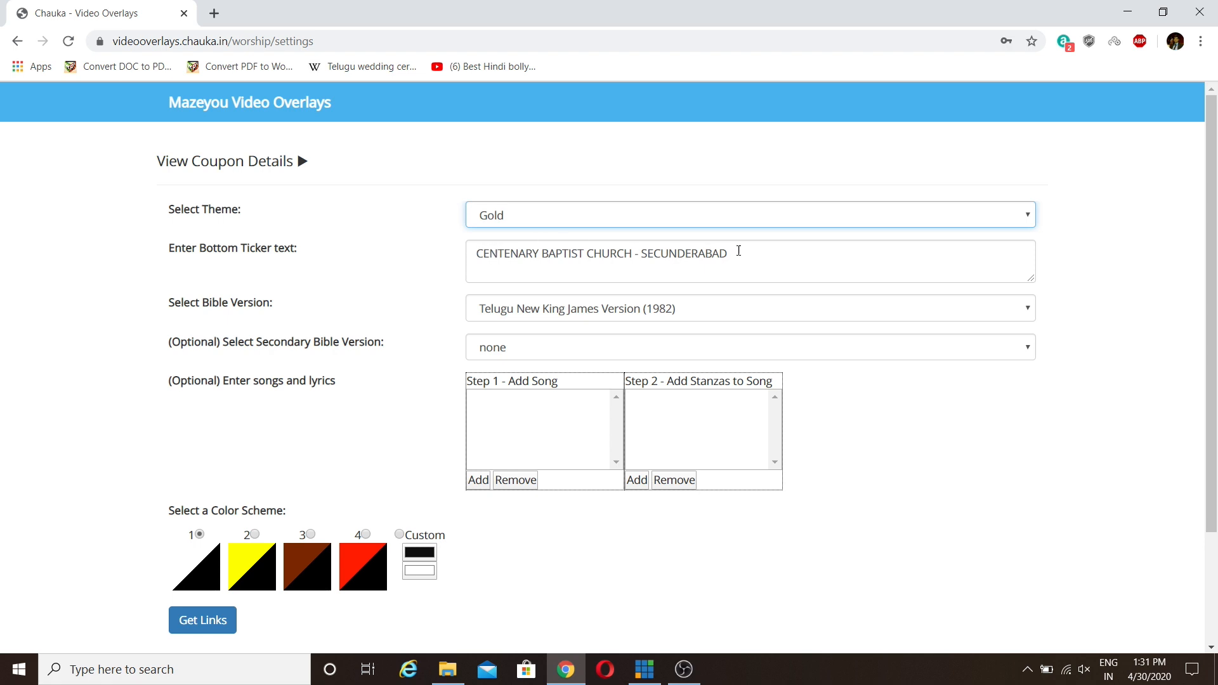
left_click_drag(745, 250, 429, 262)
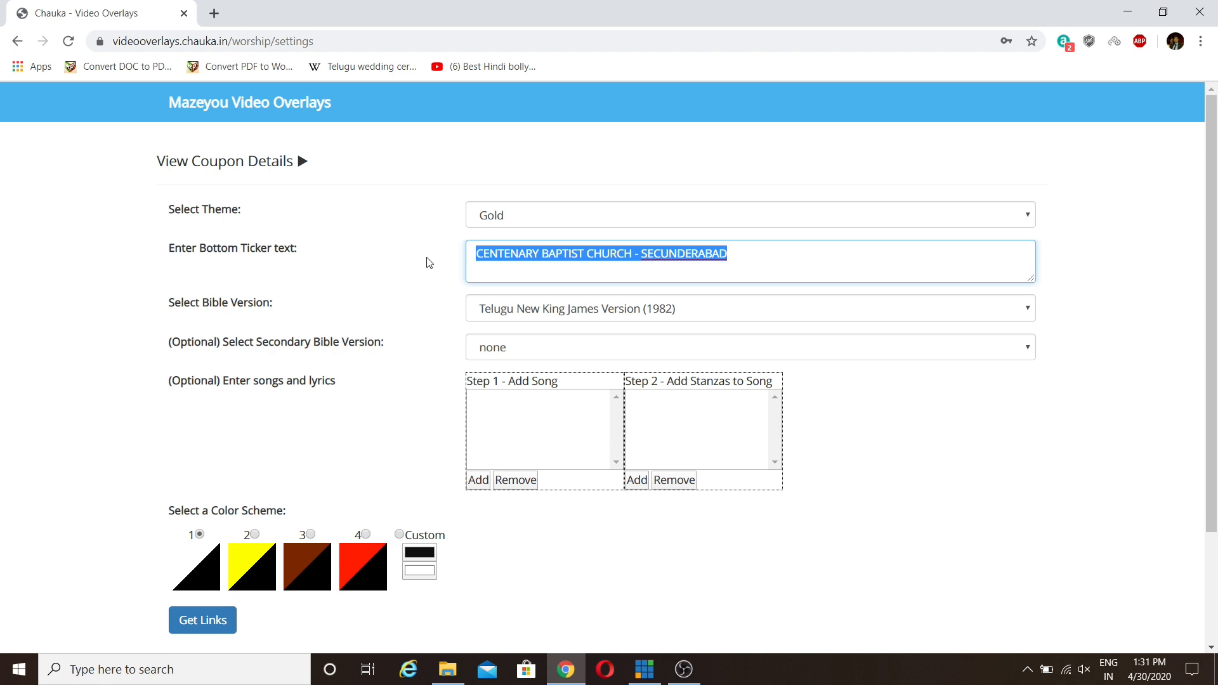
type("M")
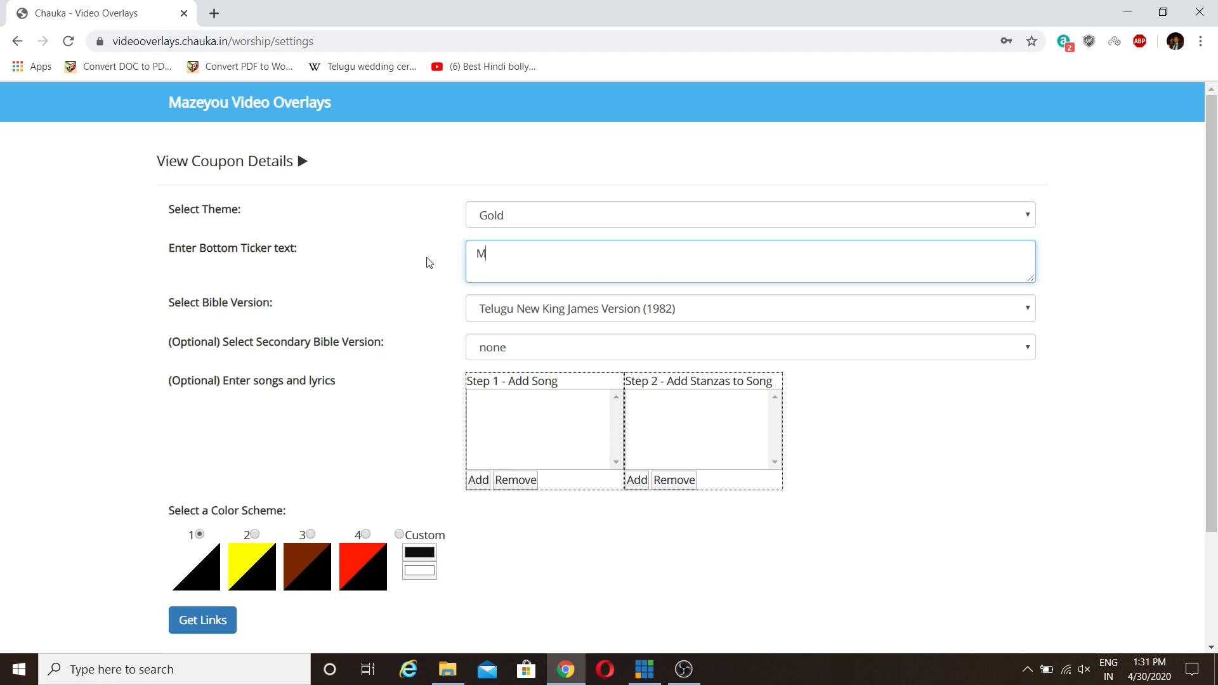
type("azeyou solutions")
key("Home")
type("please su")
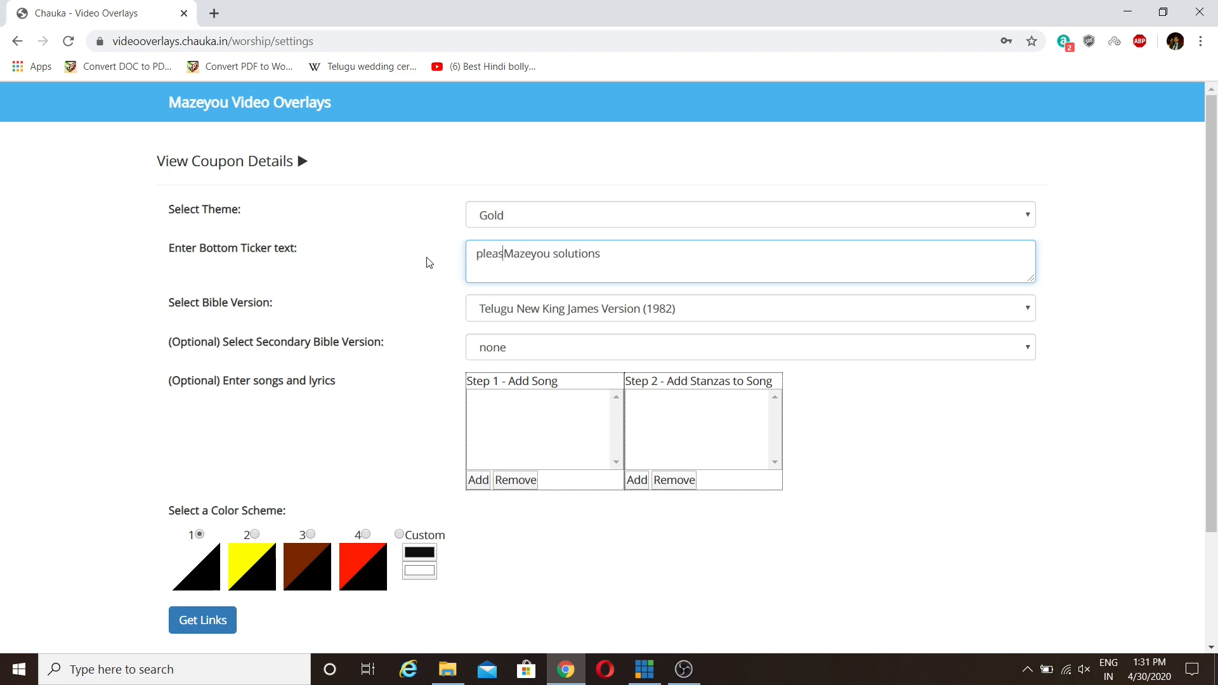
type("bscribe")
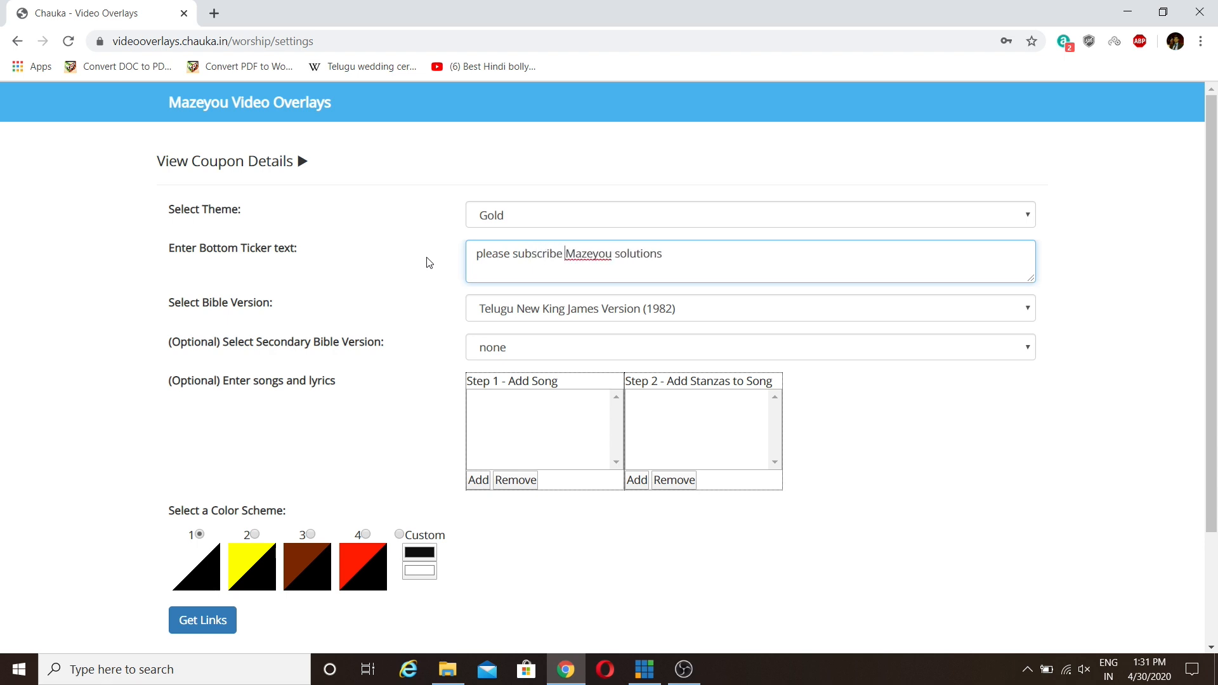
type(" to")
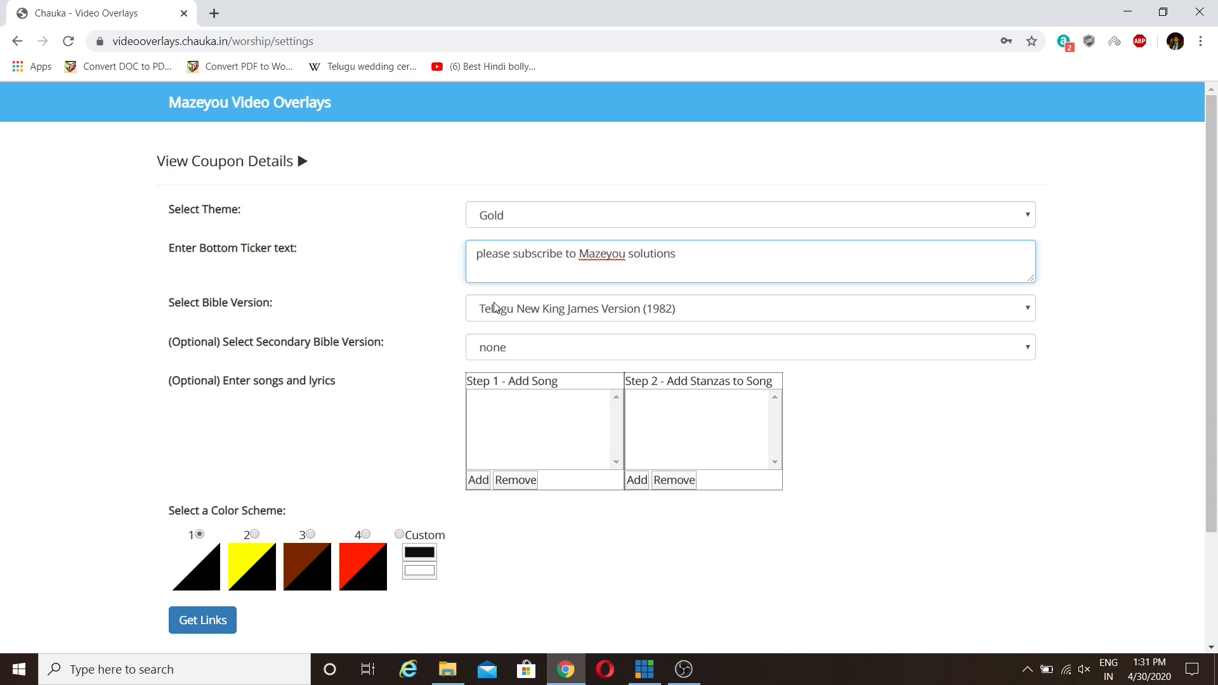
Set the Bible version to King James Version and the secondary version to Telugu New King James Version (1982).
left_click(526, 315)
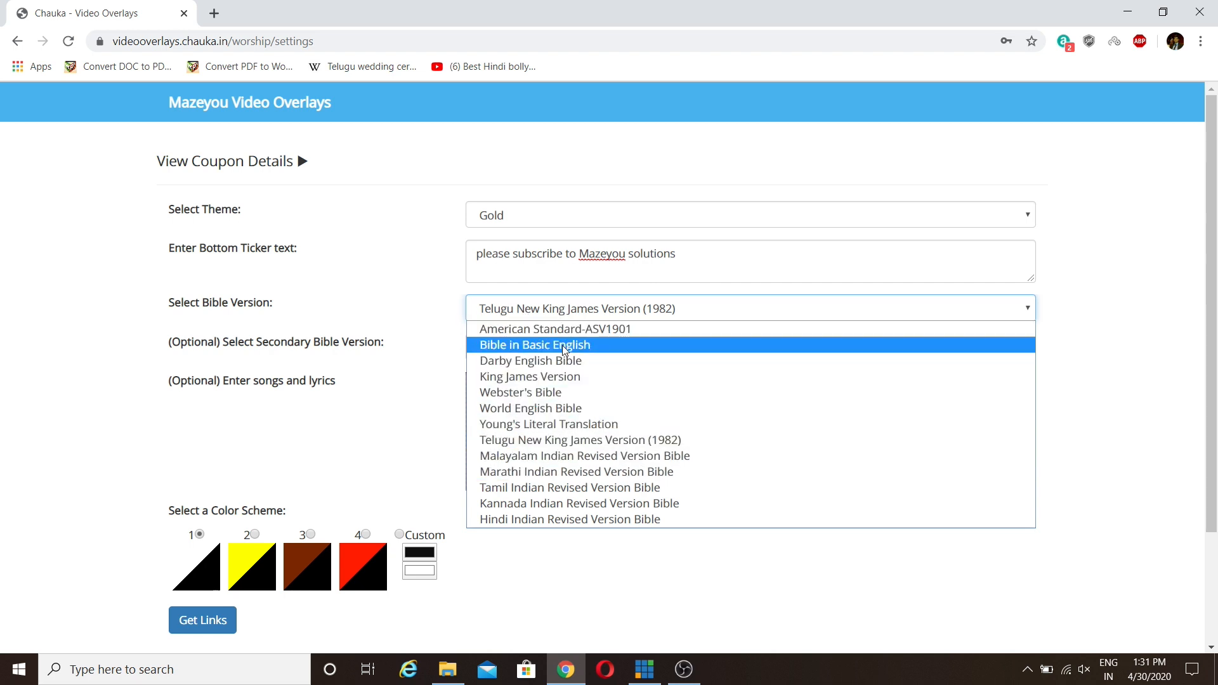
left_click(554, 377)
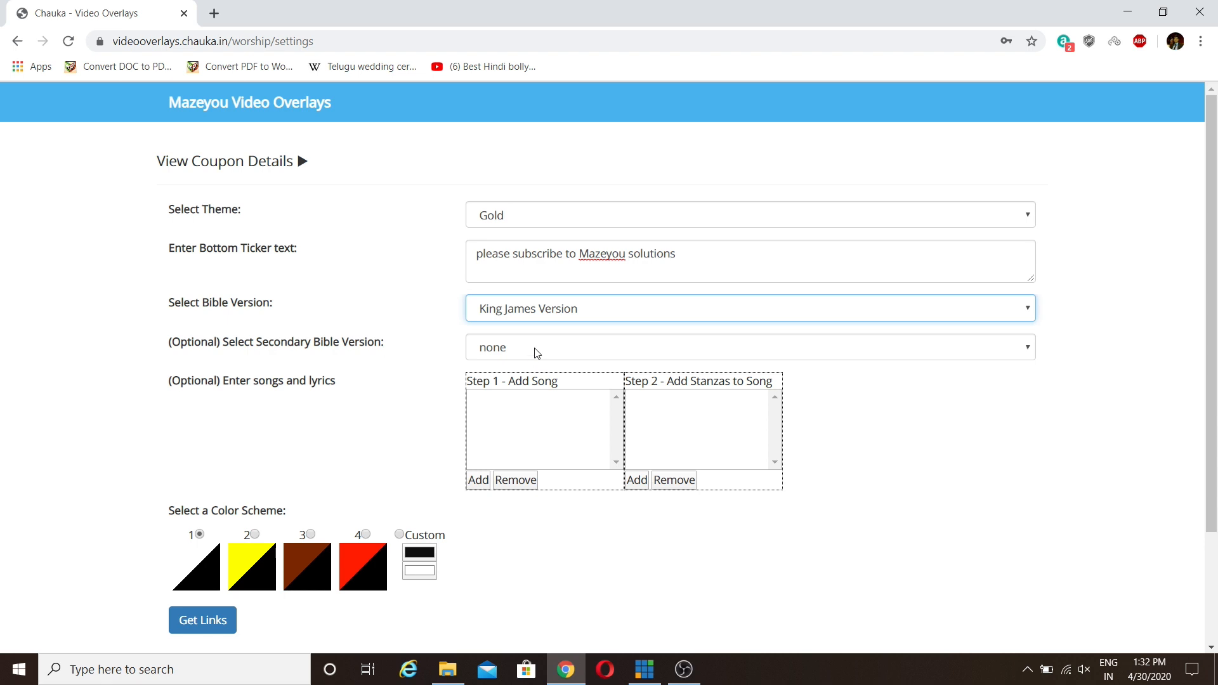
left_click(533, 355)
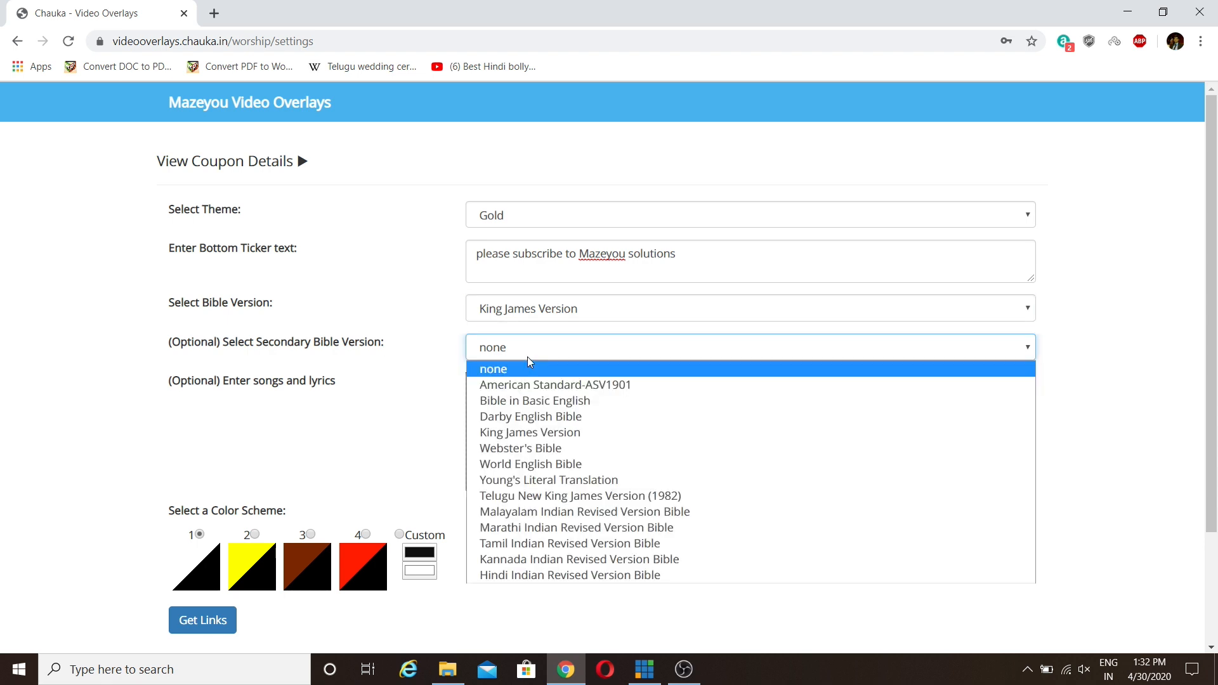
left_click(527, 496)
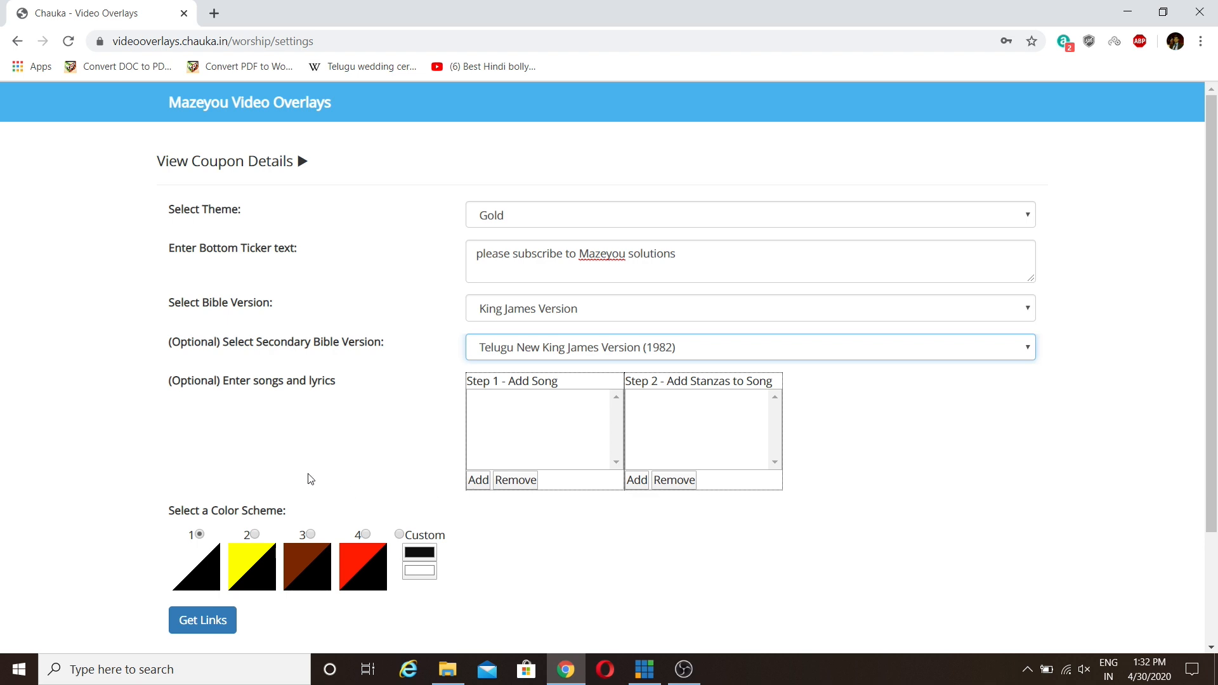
Select color scheme 2 and generate the overlay links.
scroll(310, 479, "down", 3)
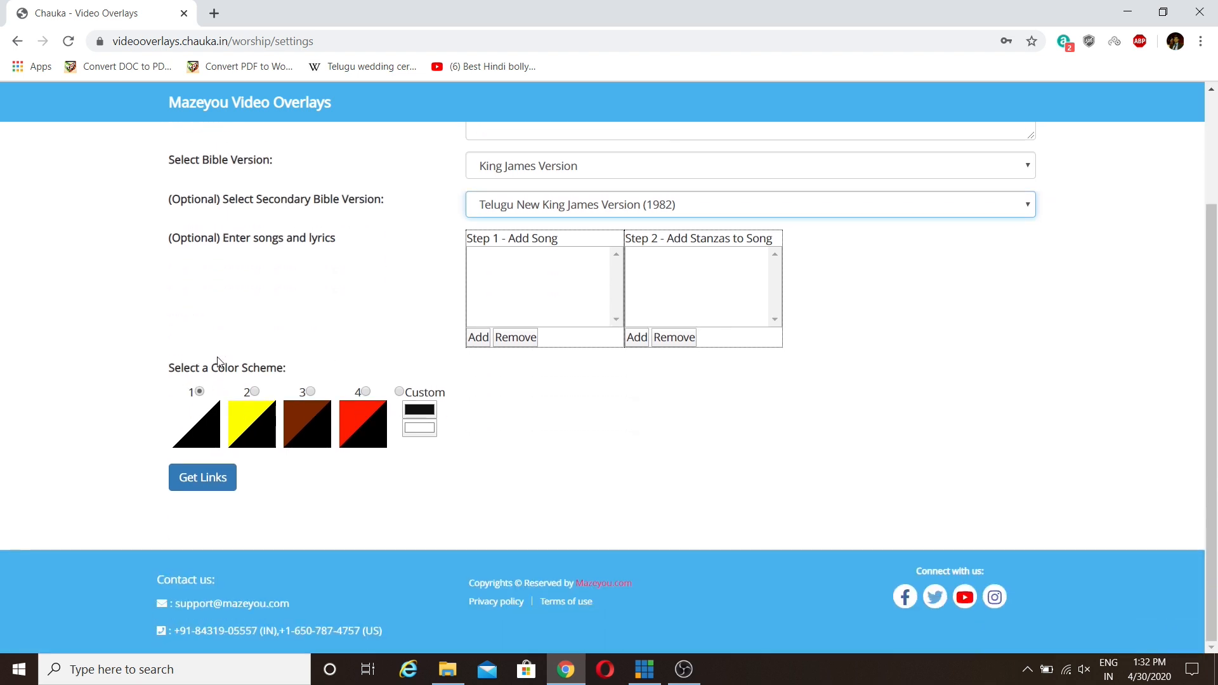
scroll(304, 326, "up", 2)
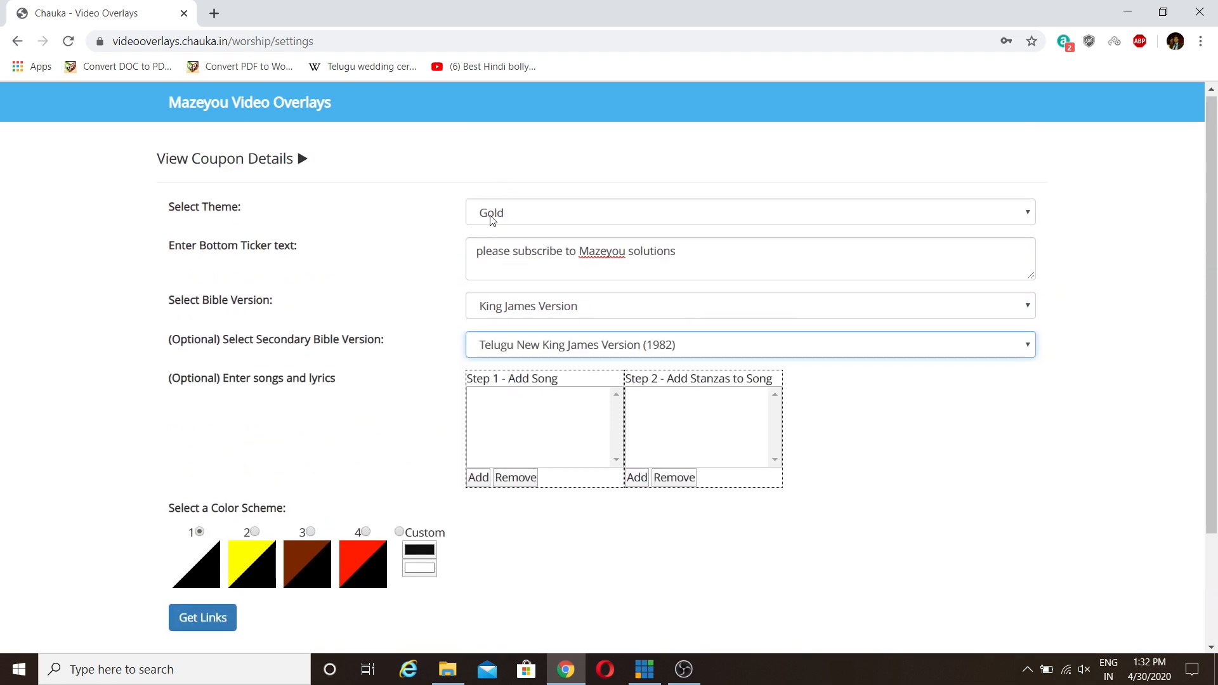
scroll(341, 423, "down", 2)
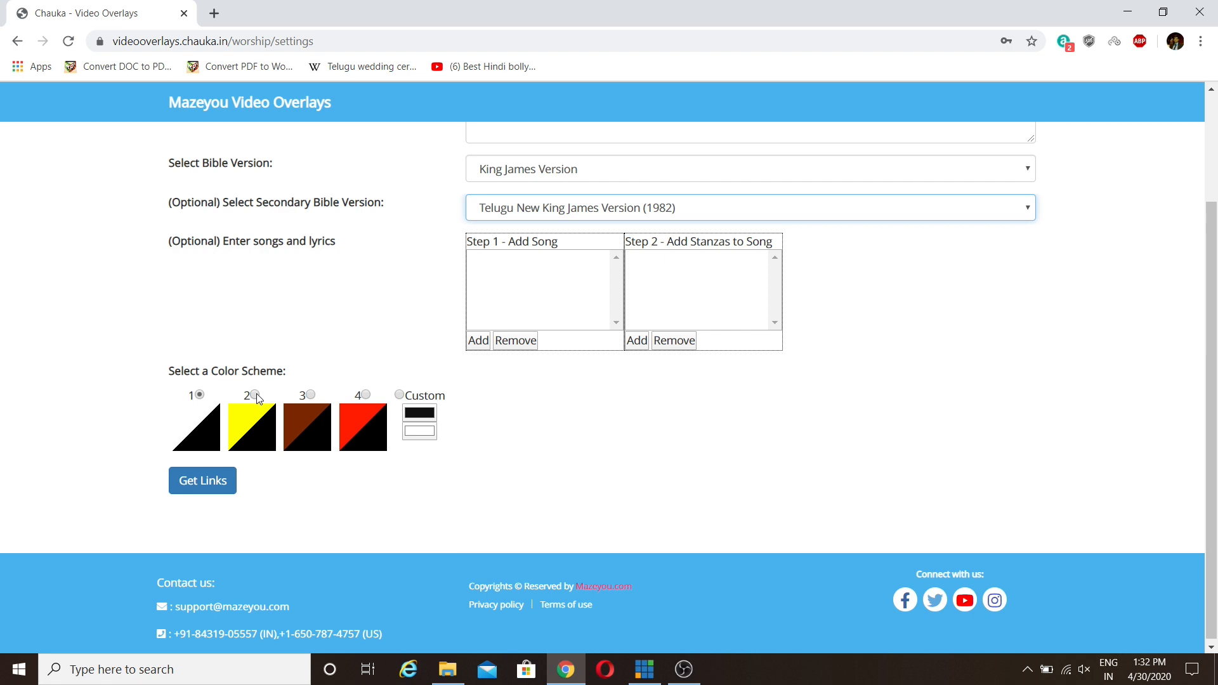
left_click(255, 395)
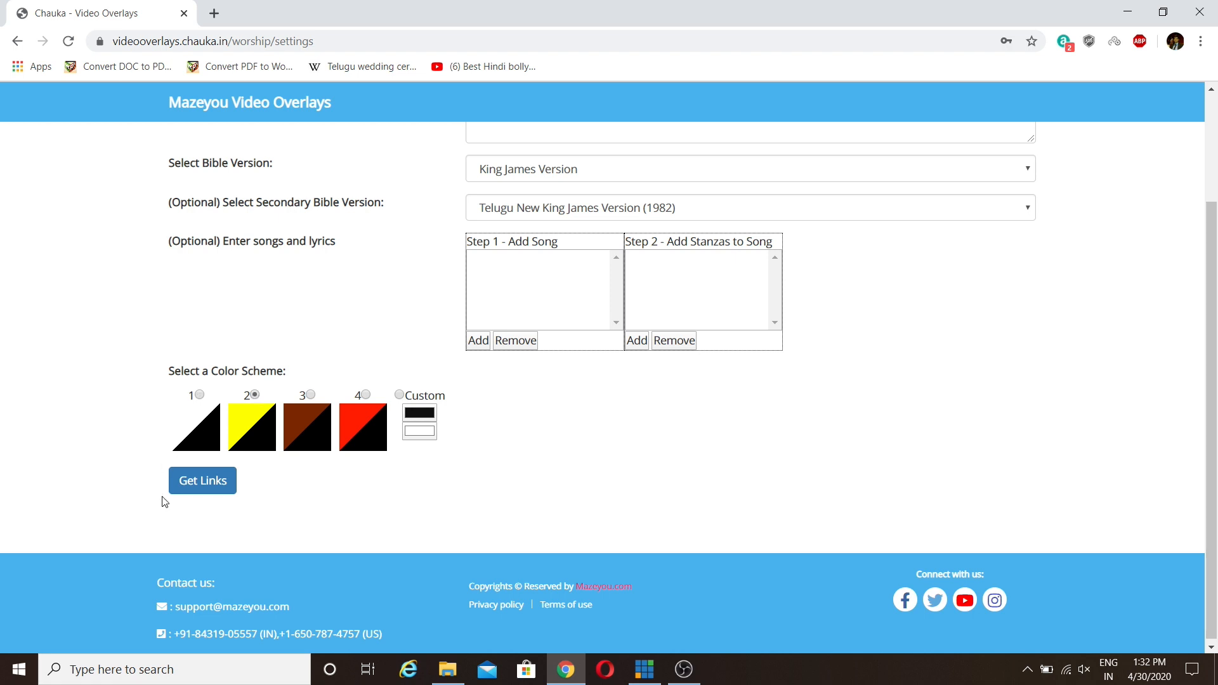
left_click(202, 485)
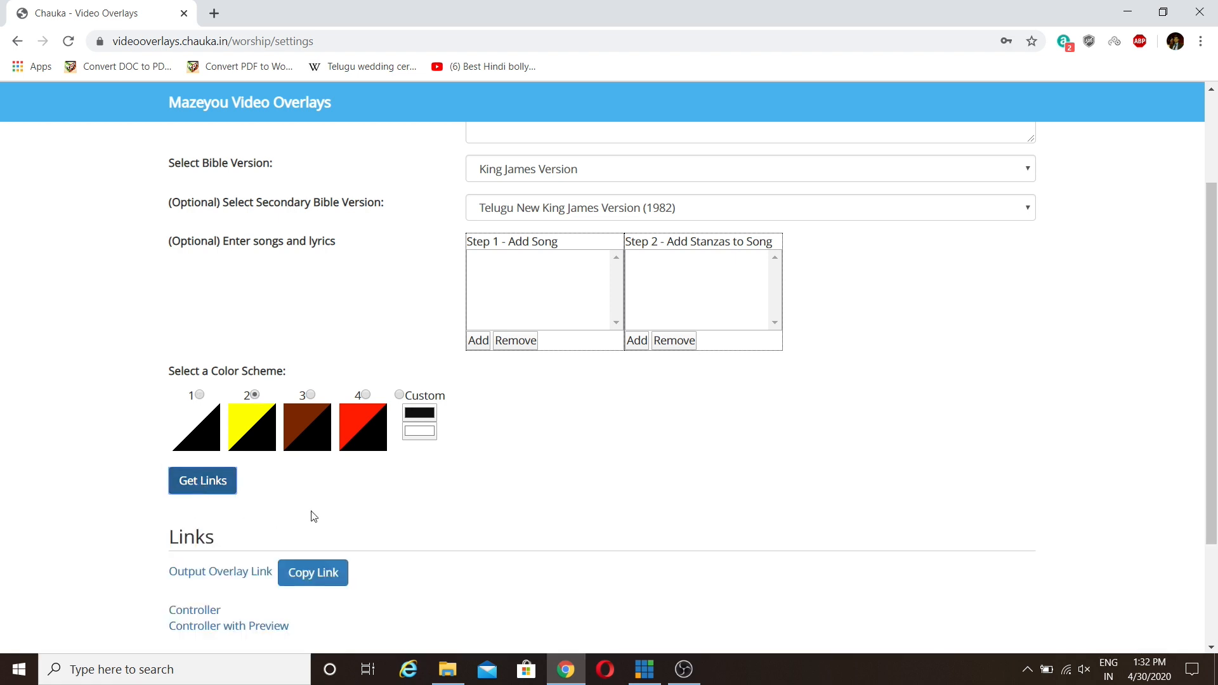
Copy the output overlay link and dismiss the confirmation message.
scroll(347, 520, "down", 3)
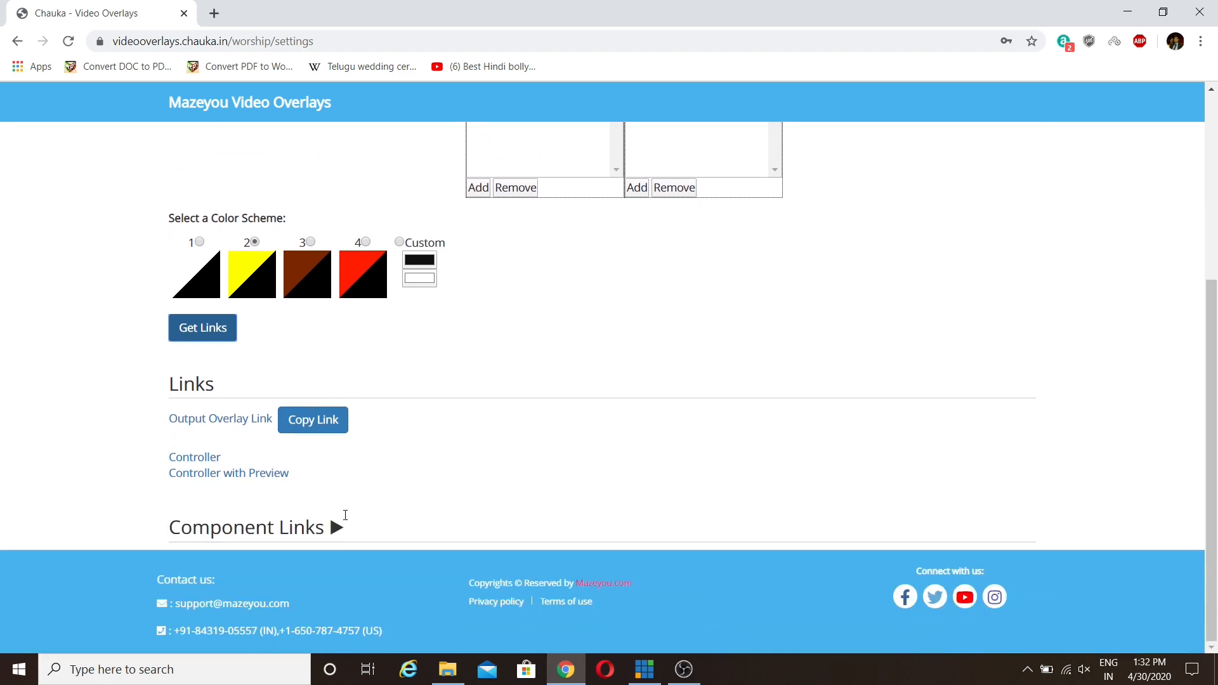
left_click(330, 422)
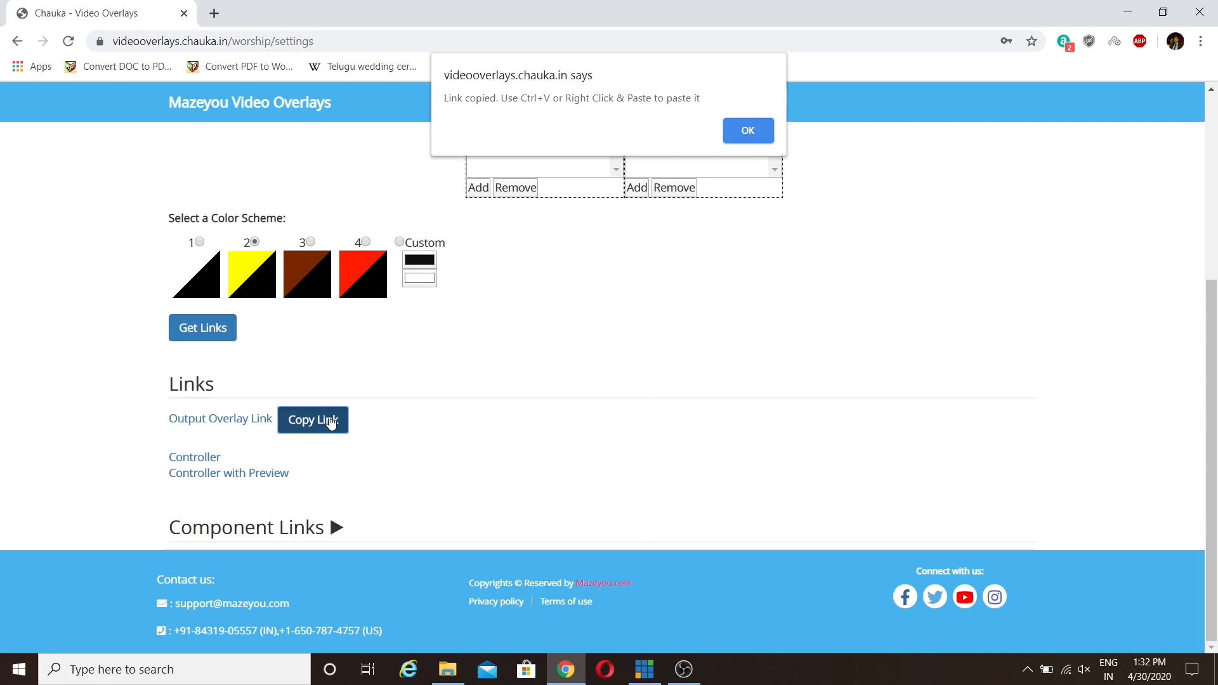
left_click(750, 131)
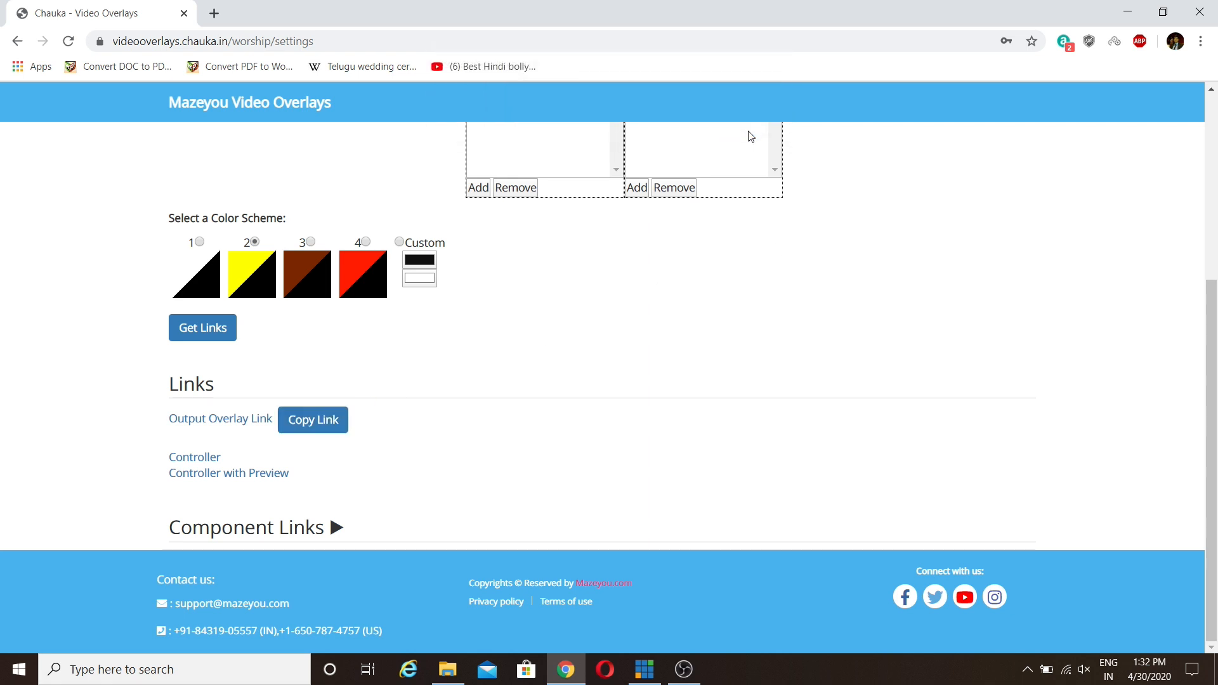
Switch to OBS and add a new browser source named "Worship" to scene1.
left_click(695, 673)
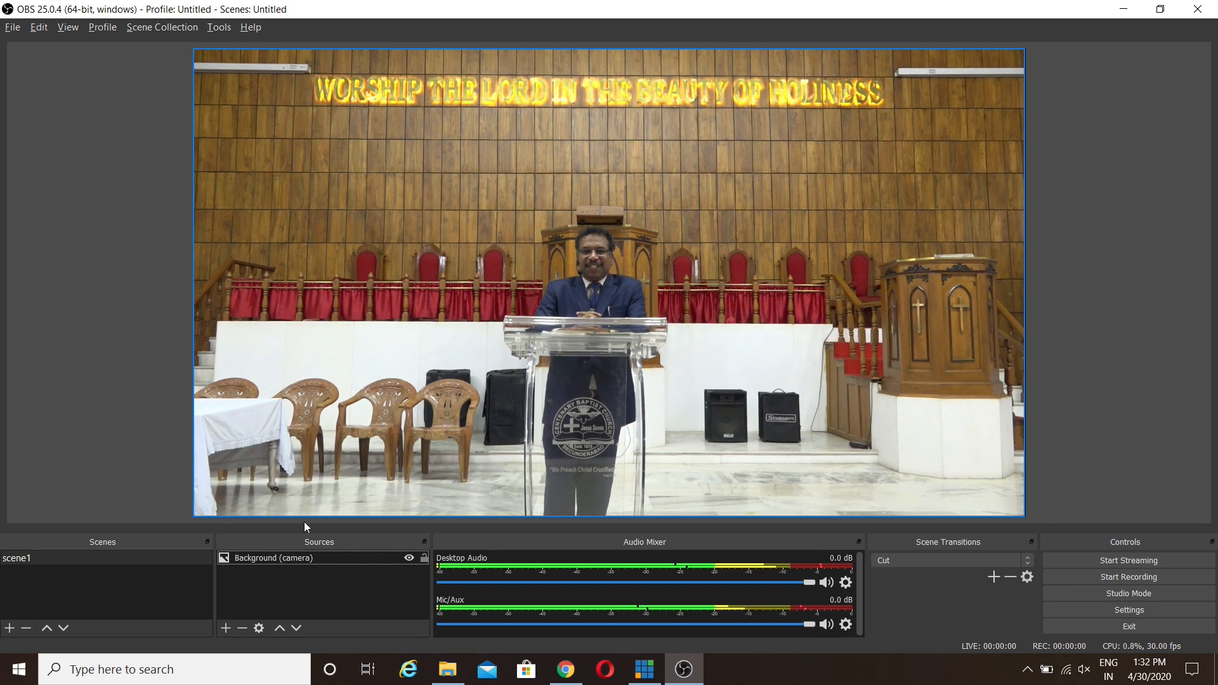
left_click(226, 629)
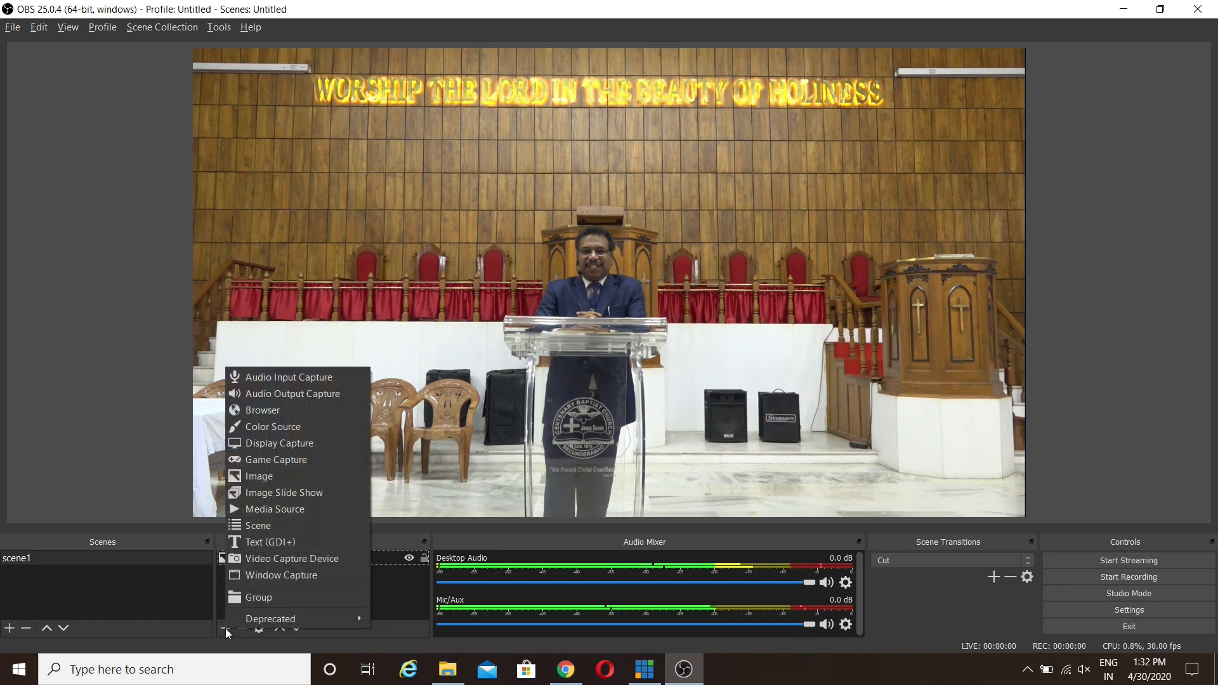
left_click(249, 414)
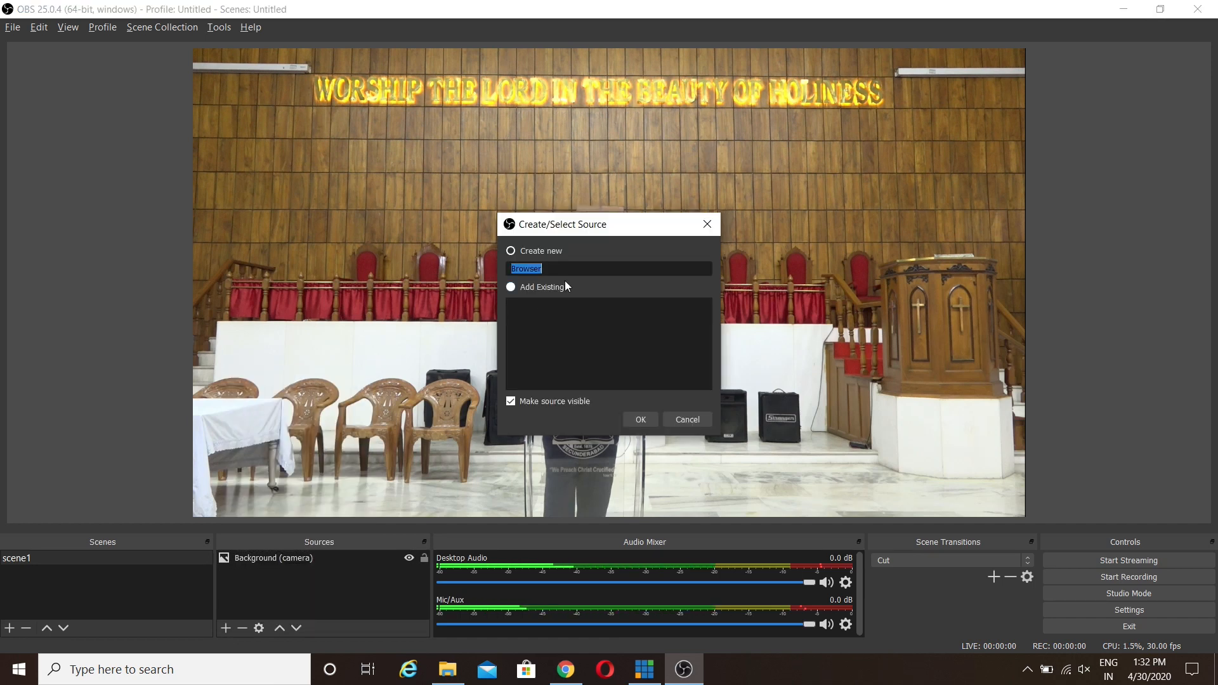
type("Worship")
left_click(640, 419)
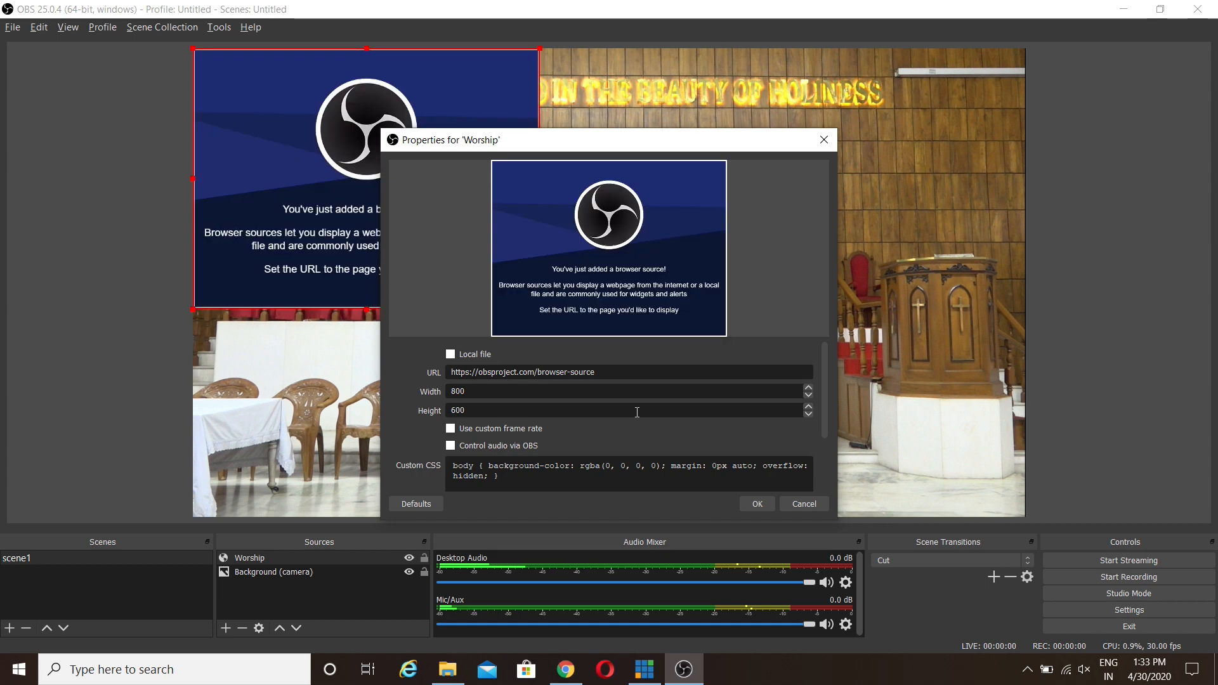
Paste the copied overlay link as the Worship source's URL and set its size to 1920 wide by 1080 high.
left_click_drag(598, 374, 425, 383)
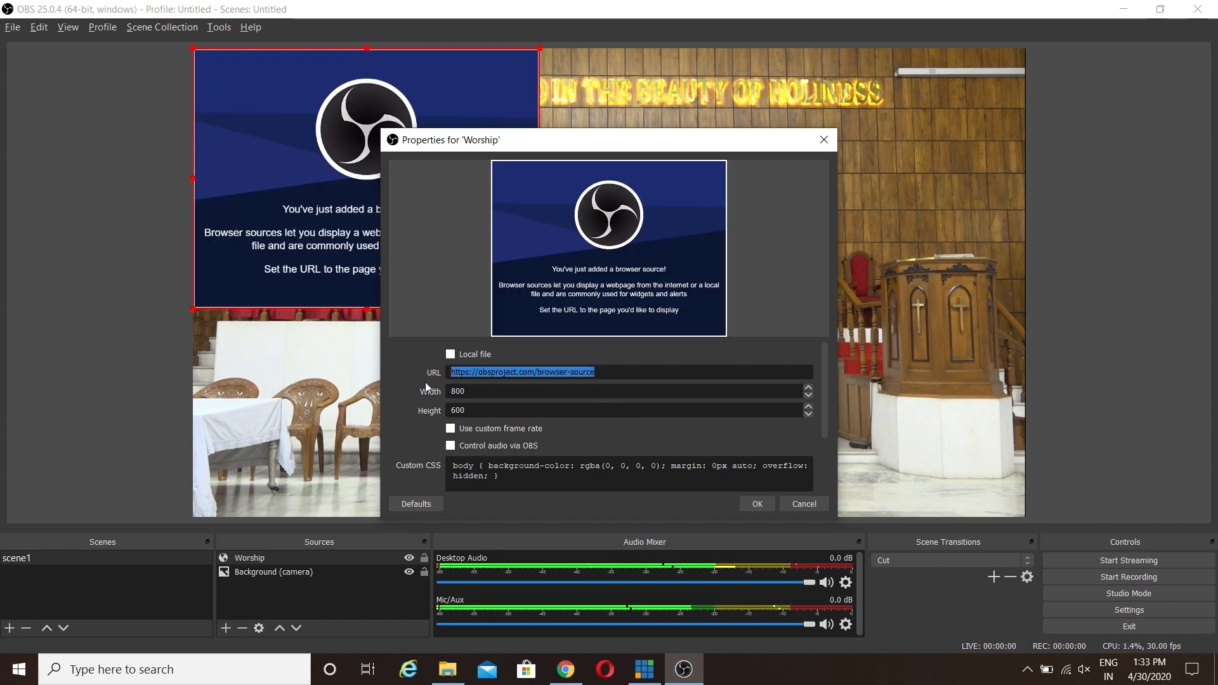
key("ctrl+v")
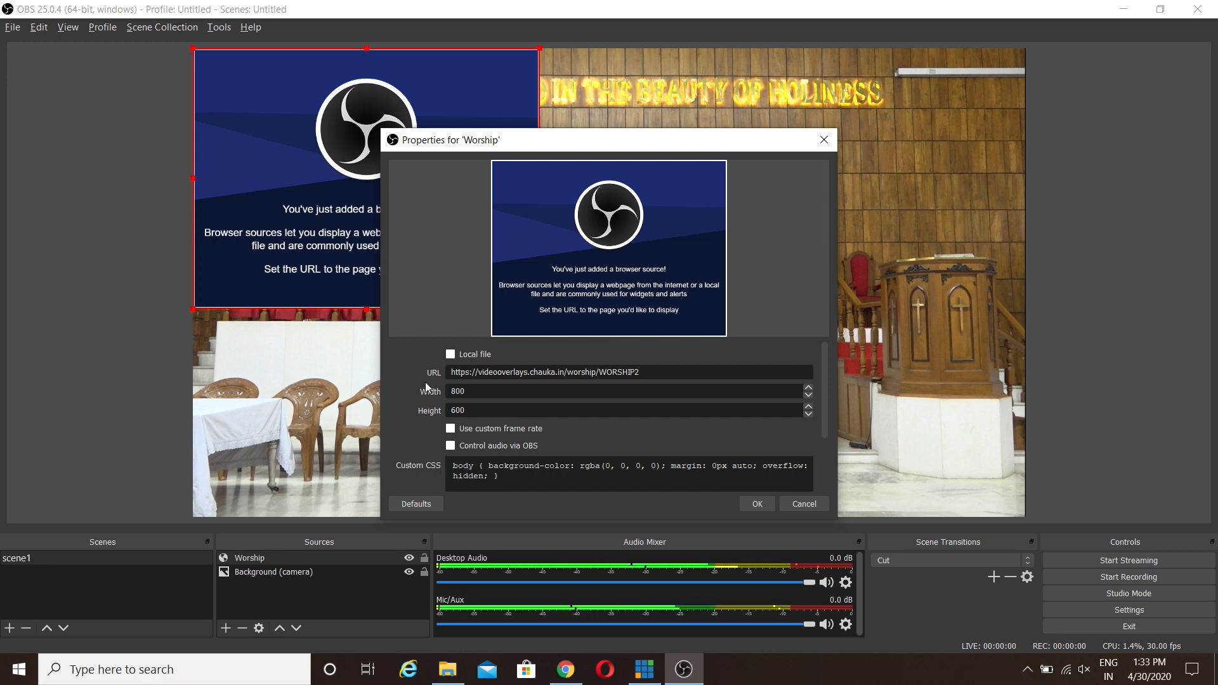
left_click_drag(481, 394, 394, 398)
type("1920")
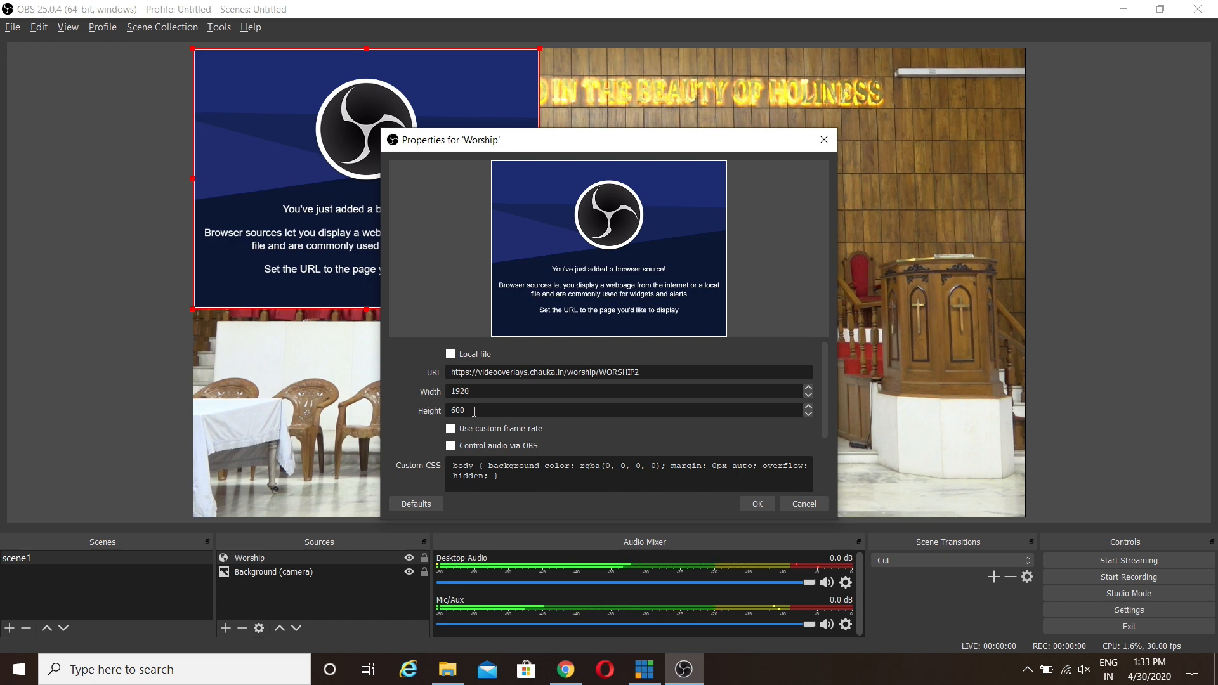
key("Tab")
type("1080")
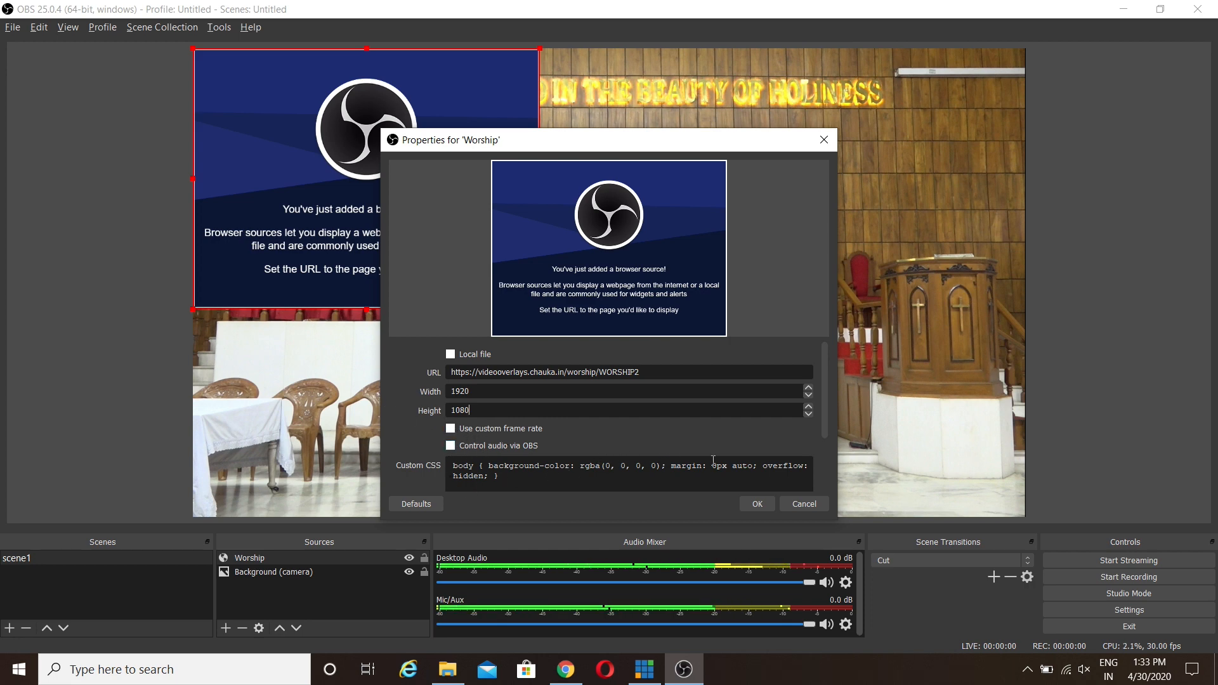
left_click(758, 504)
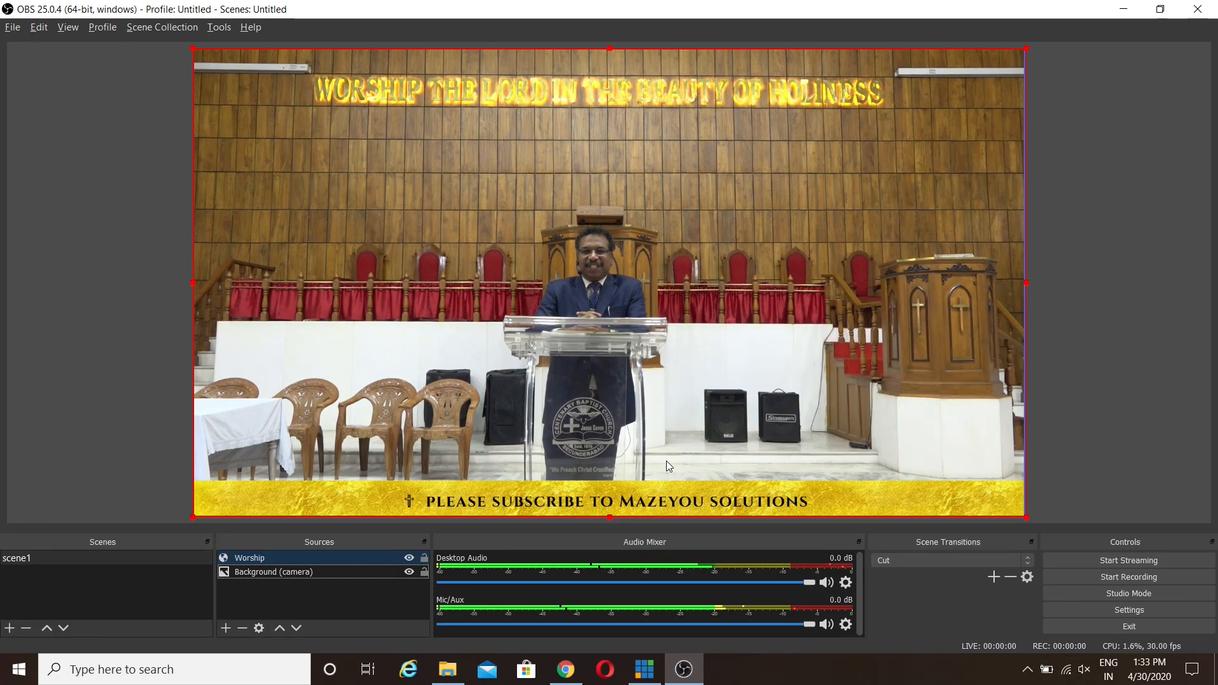
Switch to Chrome, open the controller with preview and apply the verse "john 2:3" to the overlay.
left_click(566, 670)
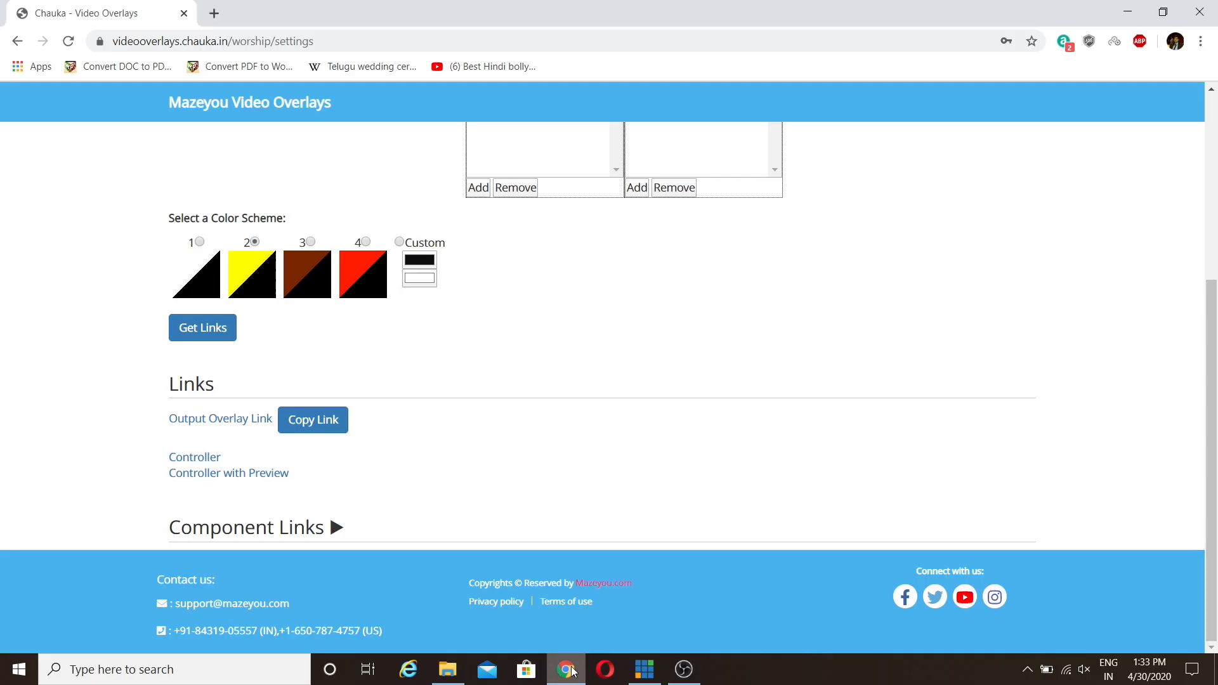
left_click(217, 478)
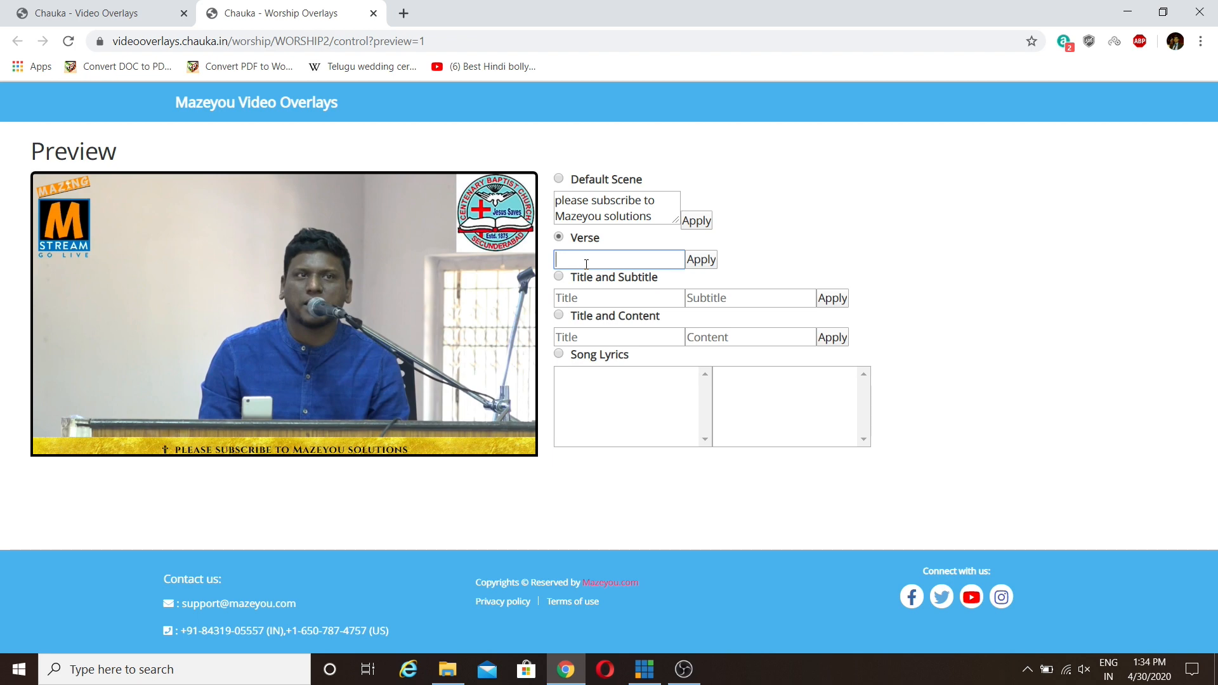
type("john 2:3")
left_click(692, 266)
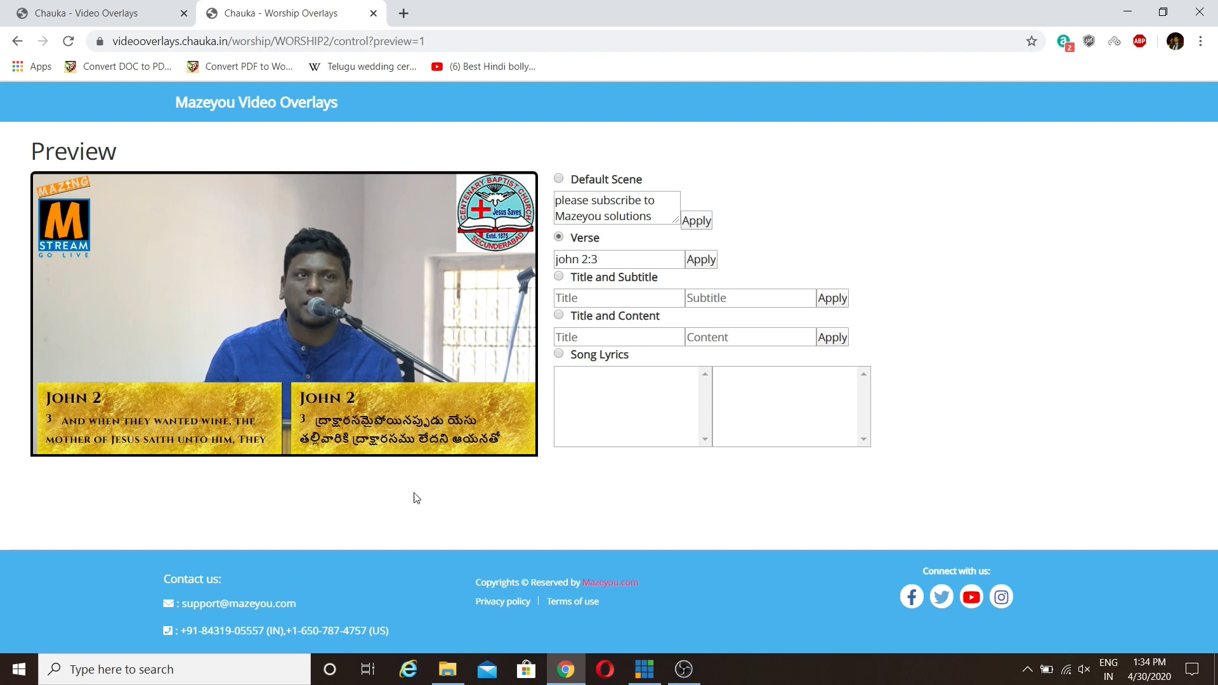
View the overlay in OBS before and after applying the verse range "john 2:3-10" in the Chrome controller.
left_click(684, 676)
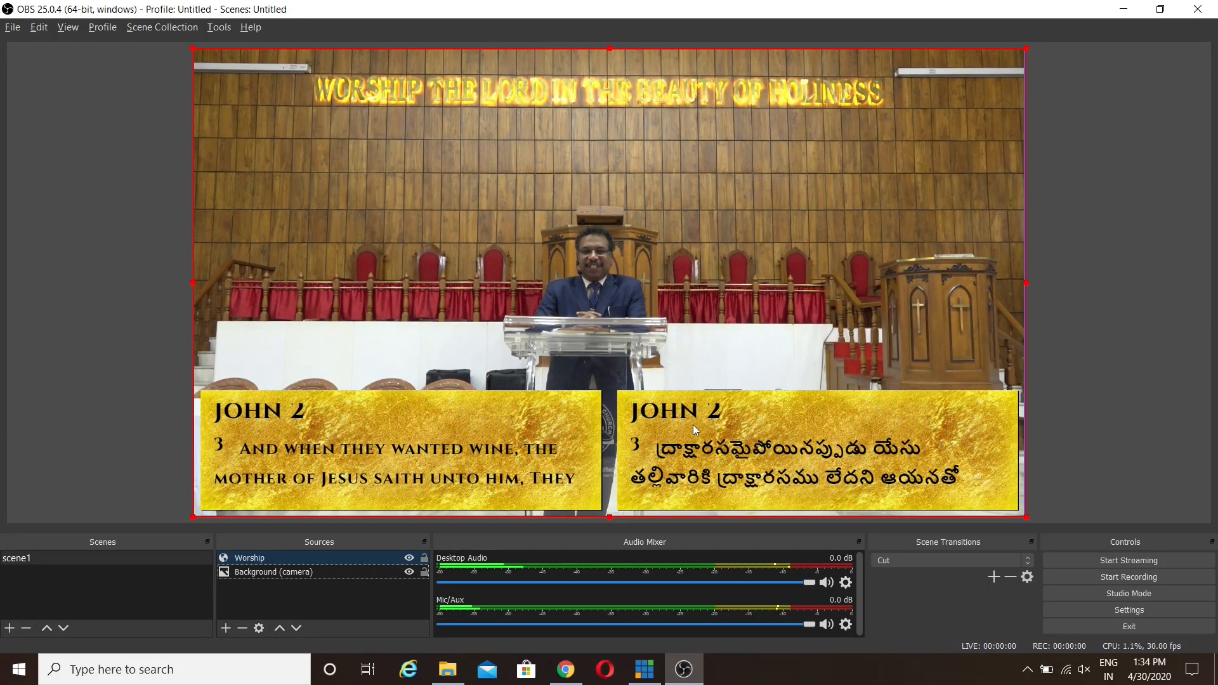
key("alt+Tab")
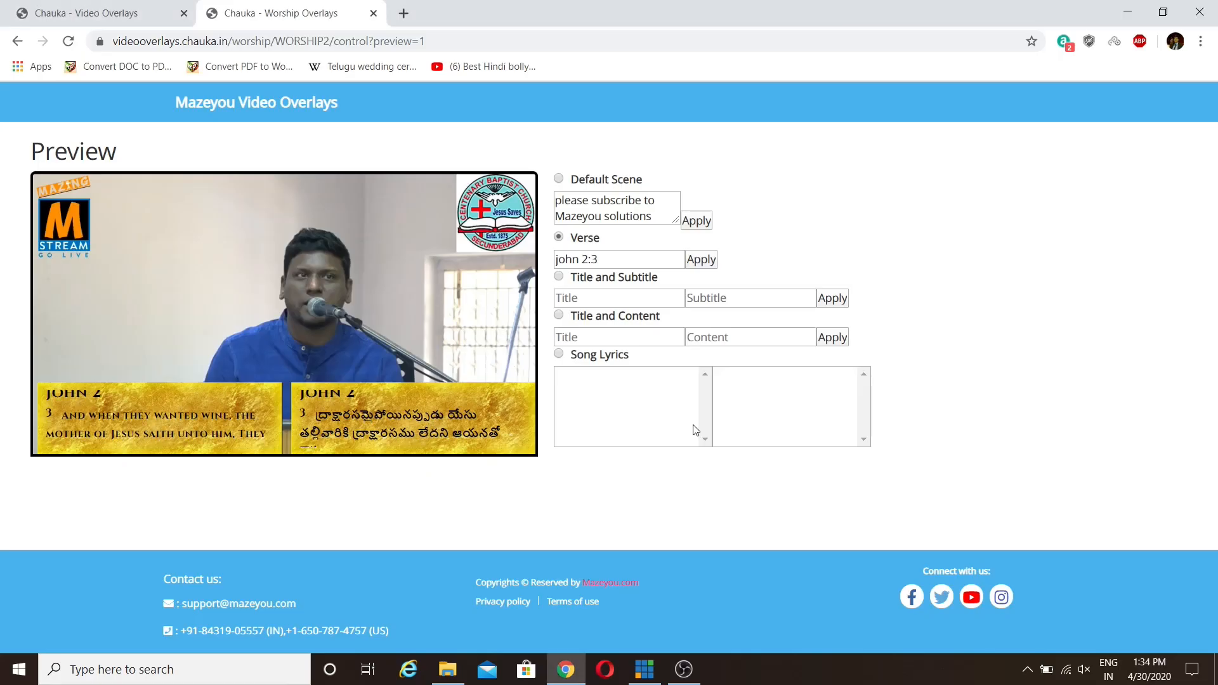
left_click(605, 257)
type("-10")
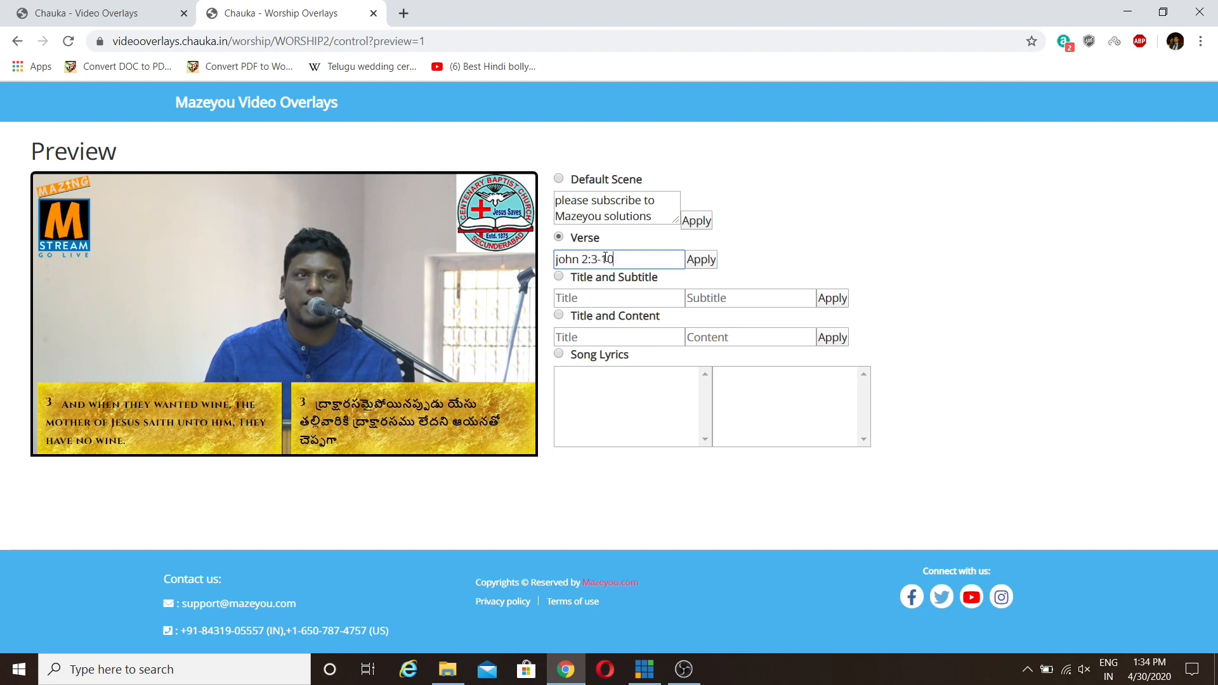
left_click(703, 262)
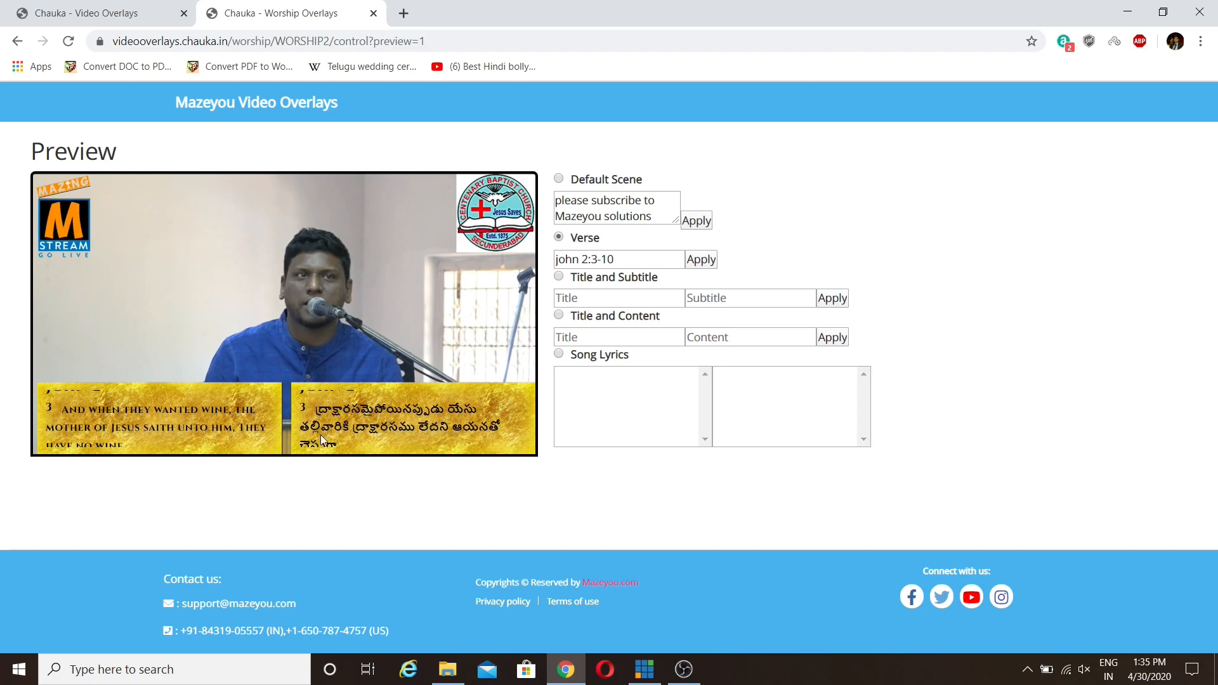
key("alt+Tab")
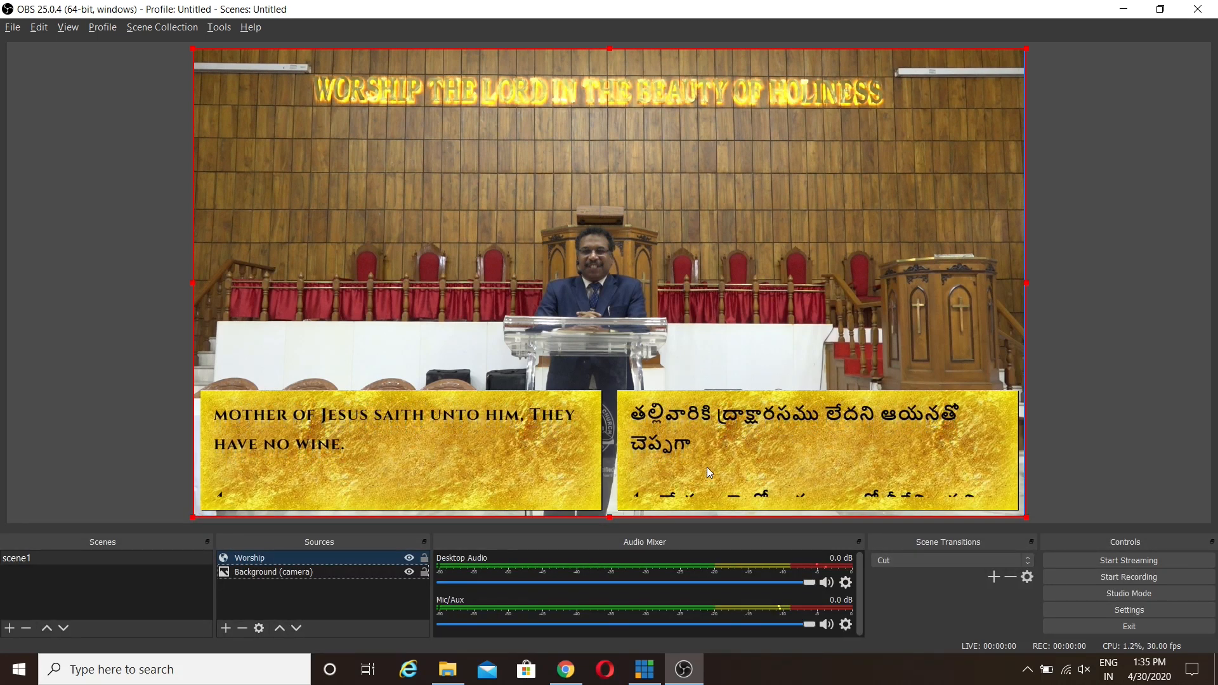
Switch back to Chrome, replace the verse reference with "zec 1:2" and apply it to the overlay.
key("alt+Tab")
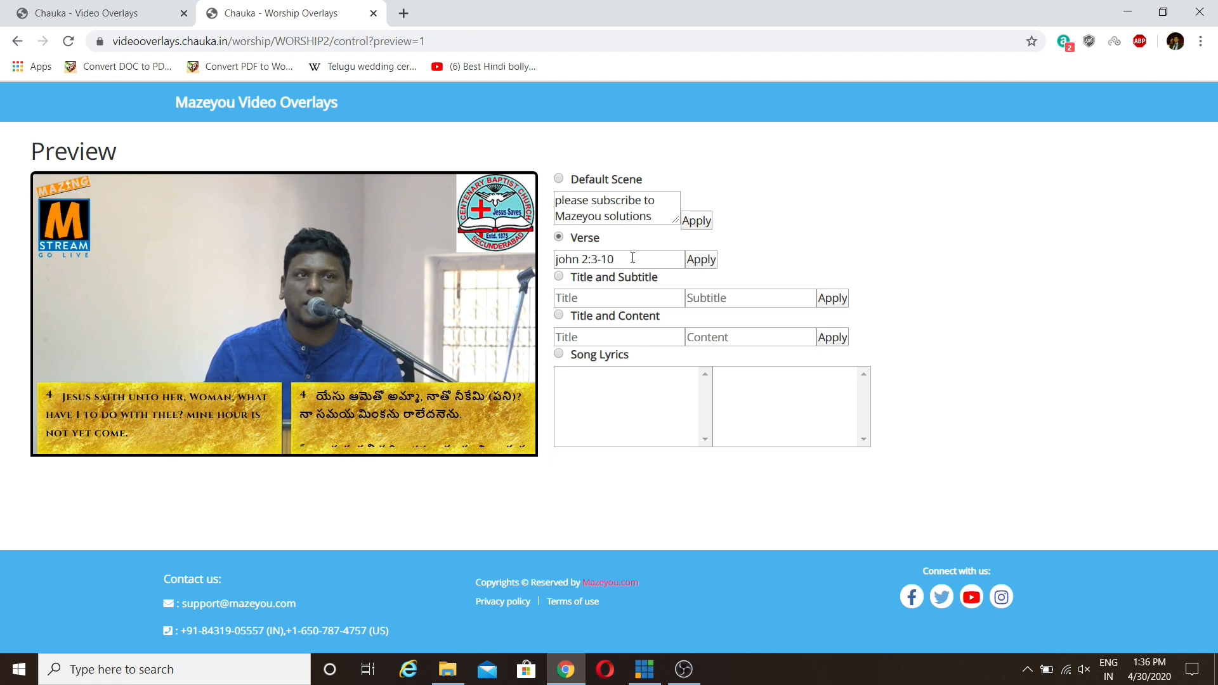
left_click_drag(633, 257, 470, 244)
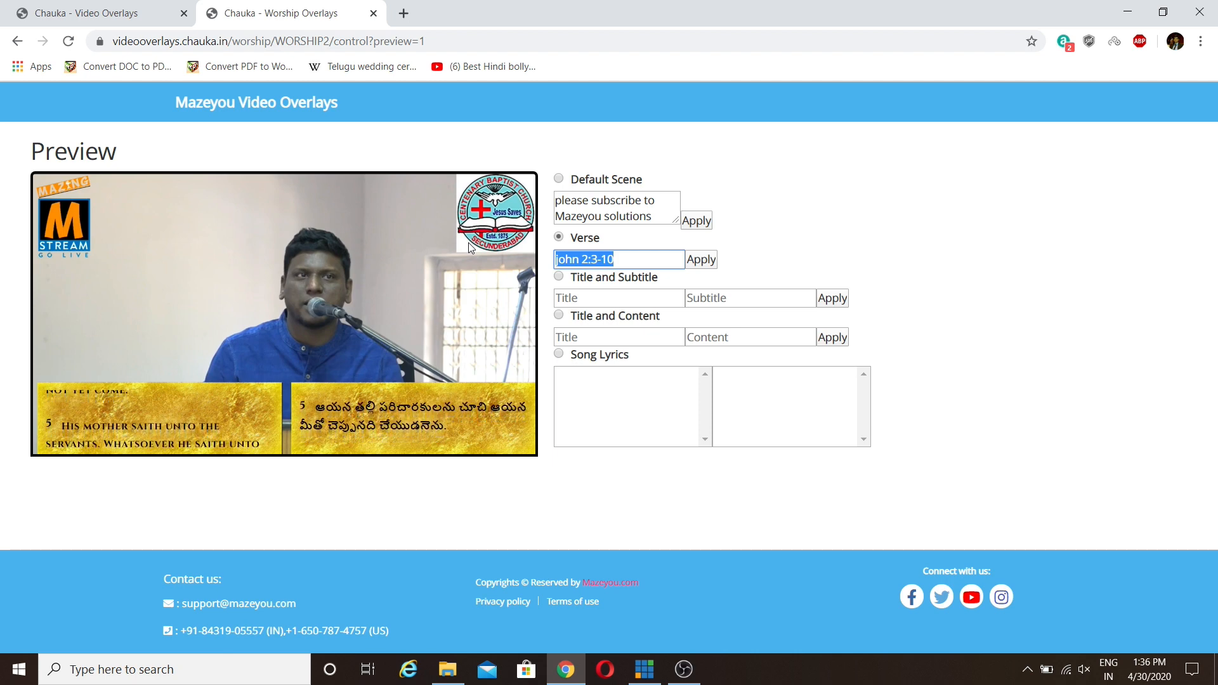
type("zec")
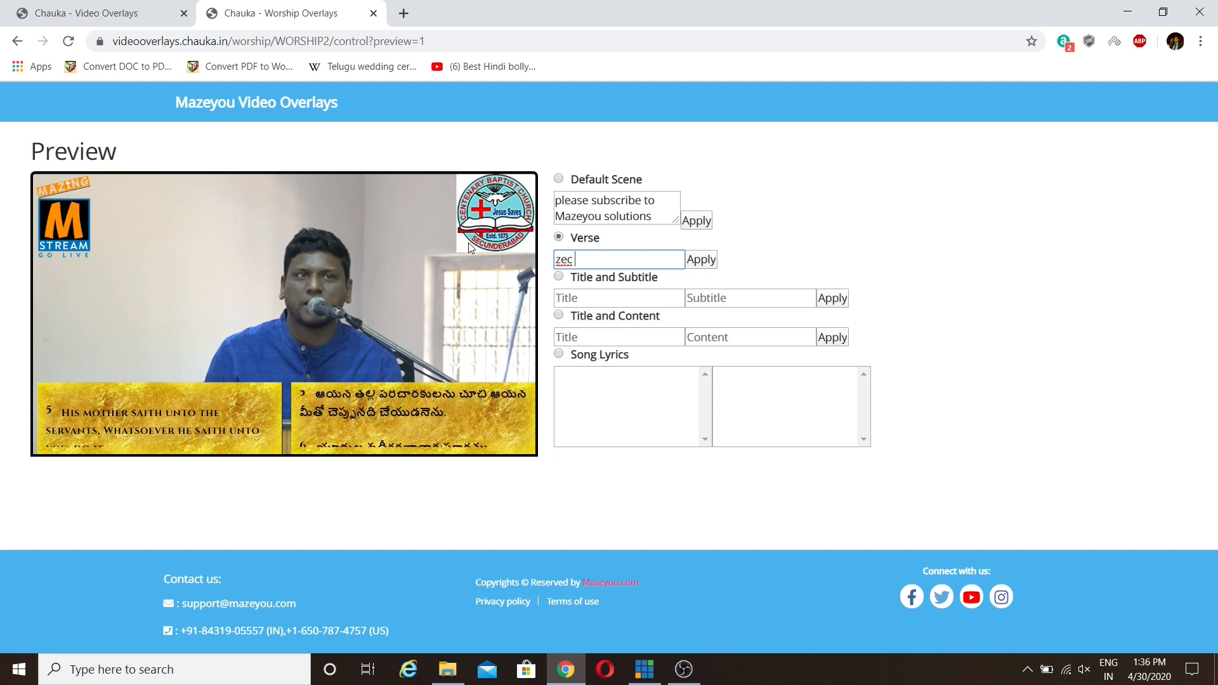
type(" 1:")
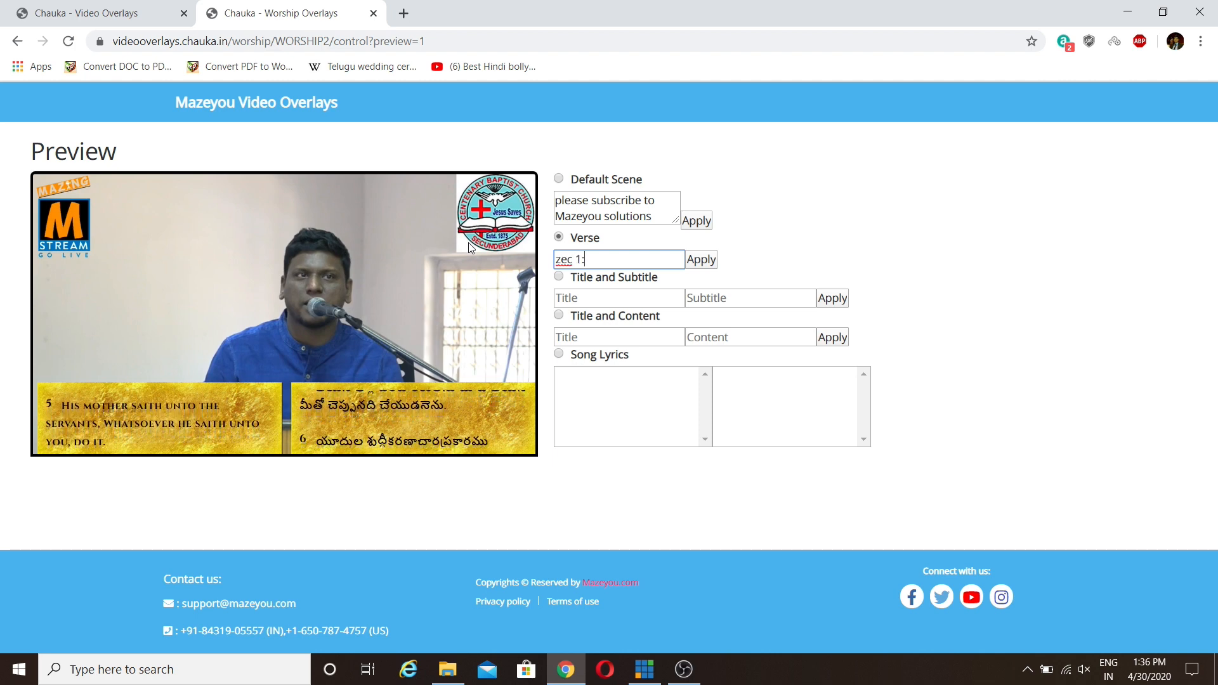
type("2")
left_click(693, 261)
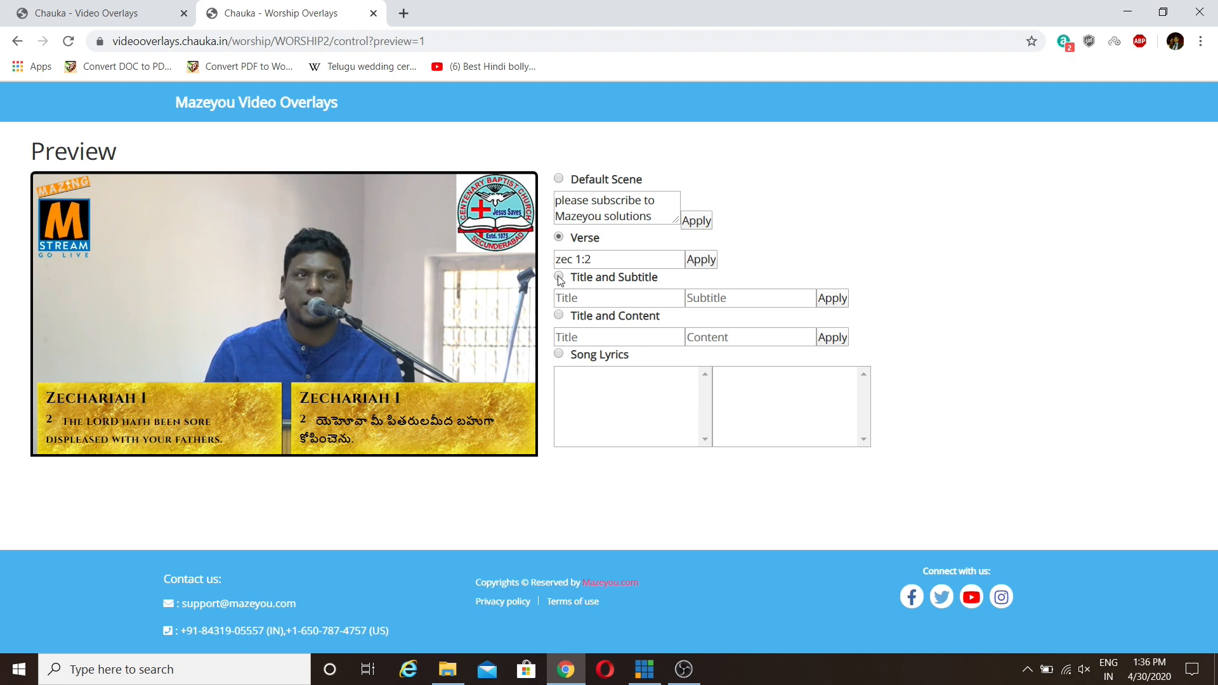
Apply a Title and Subtitle overlay with the speaker's name as title and "Pastor" as subtitle, and check it in OBS.
left_click(579, 295)
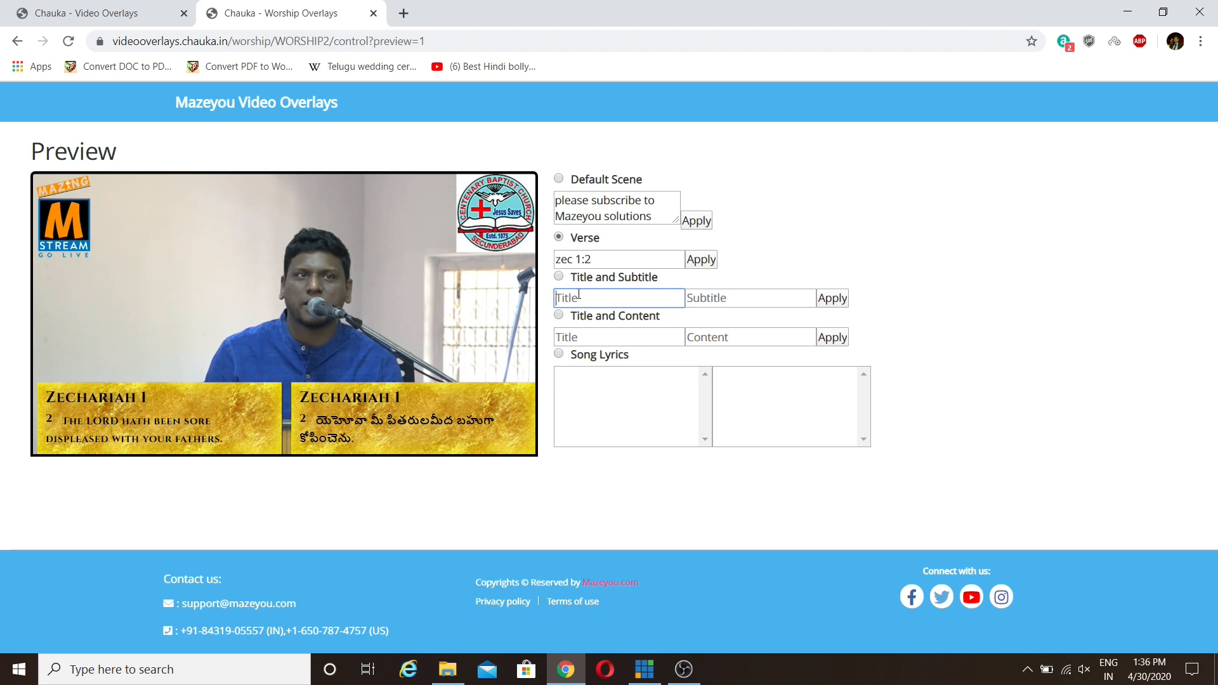
type("Ajay")
left_click(700, 297)
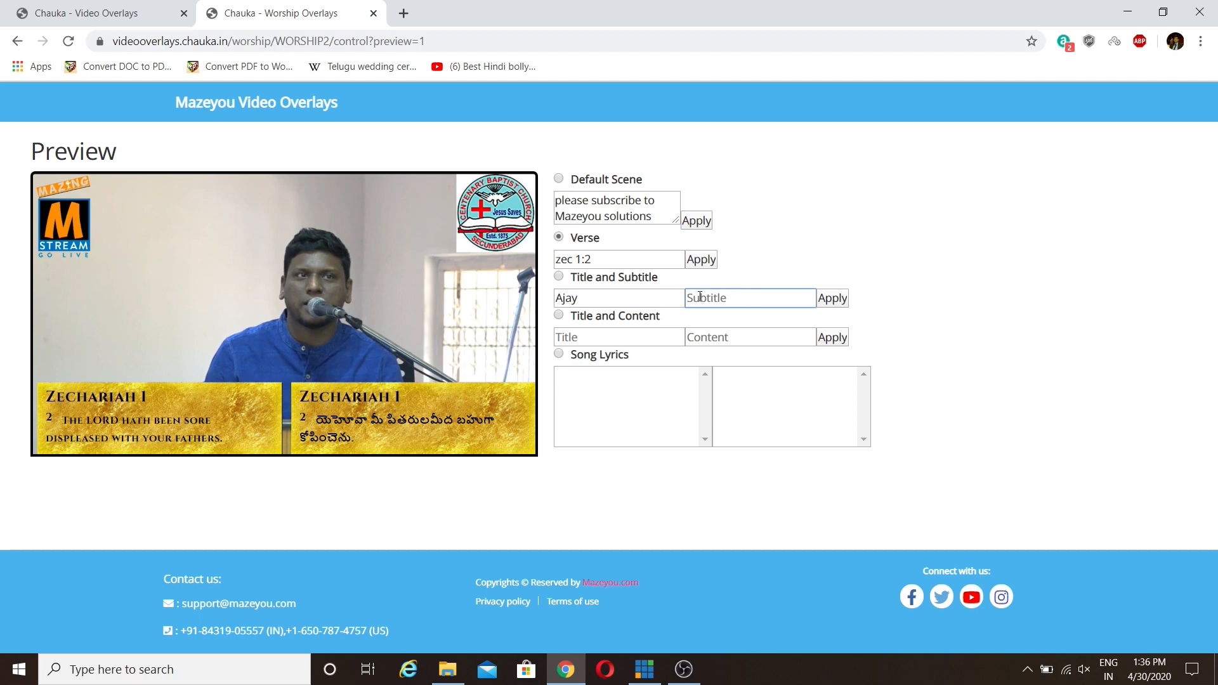
type("Pa")
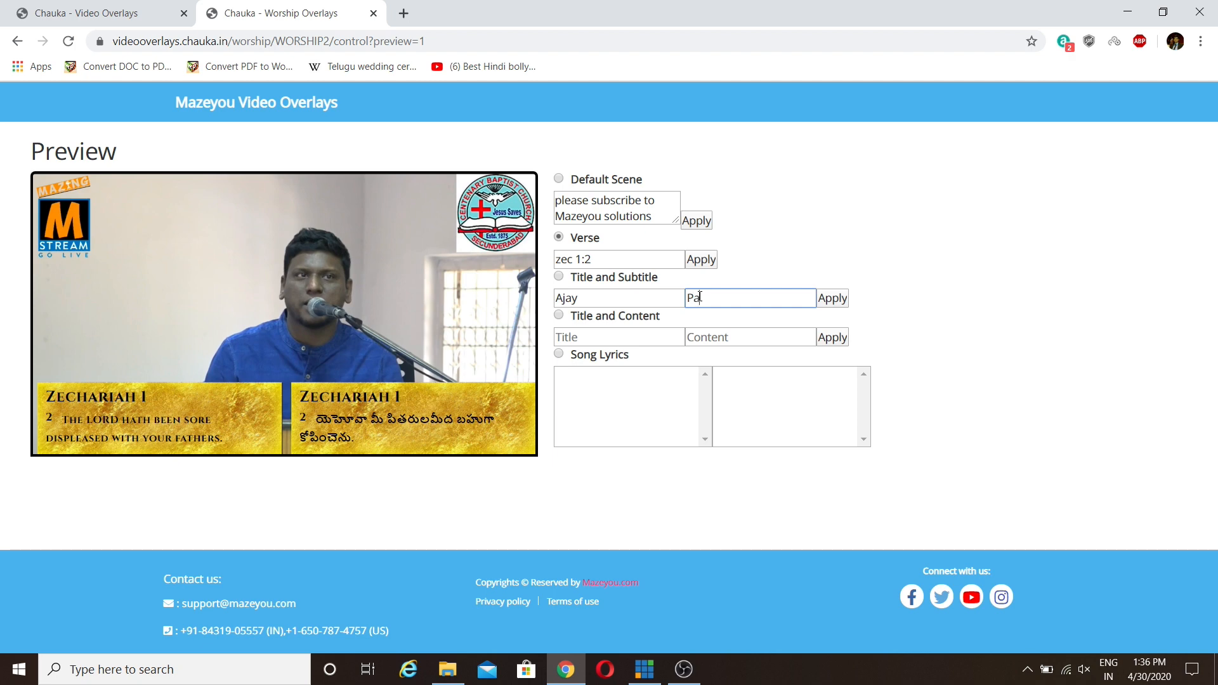
type("stor")
left_click(829, 298)
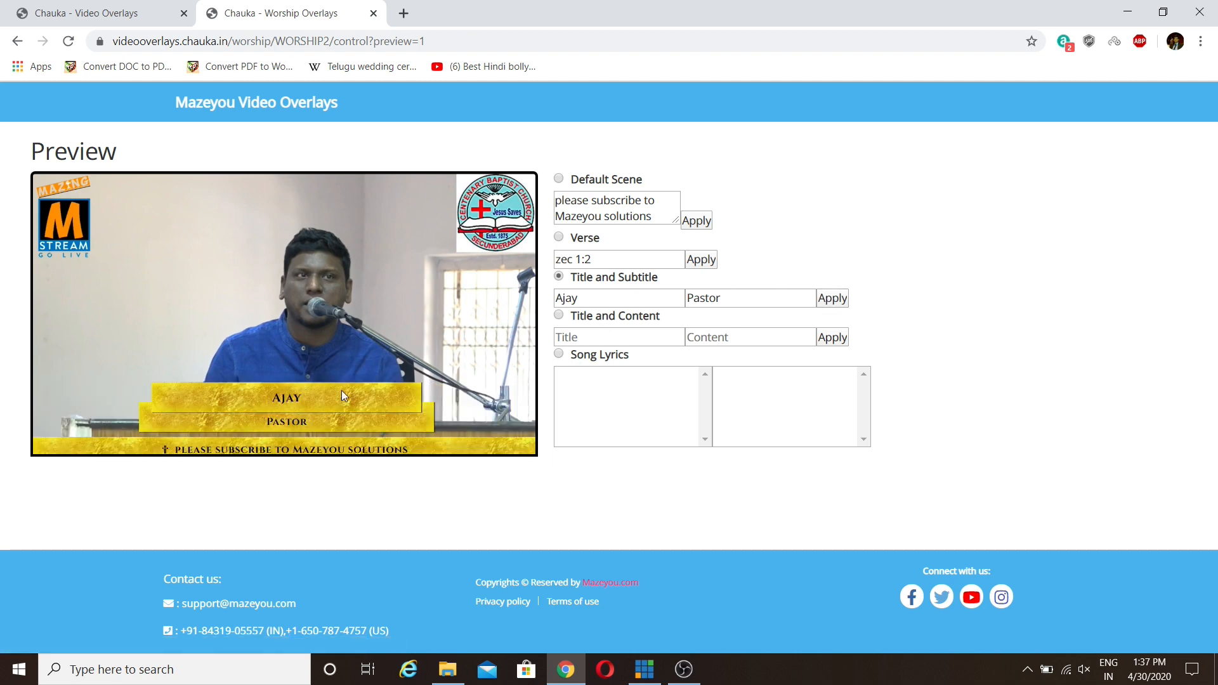
key("alt+Tab")
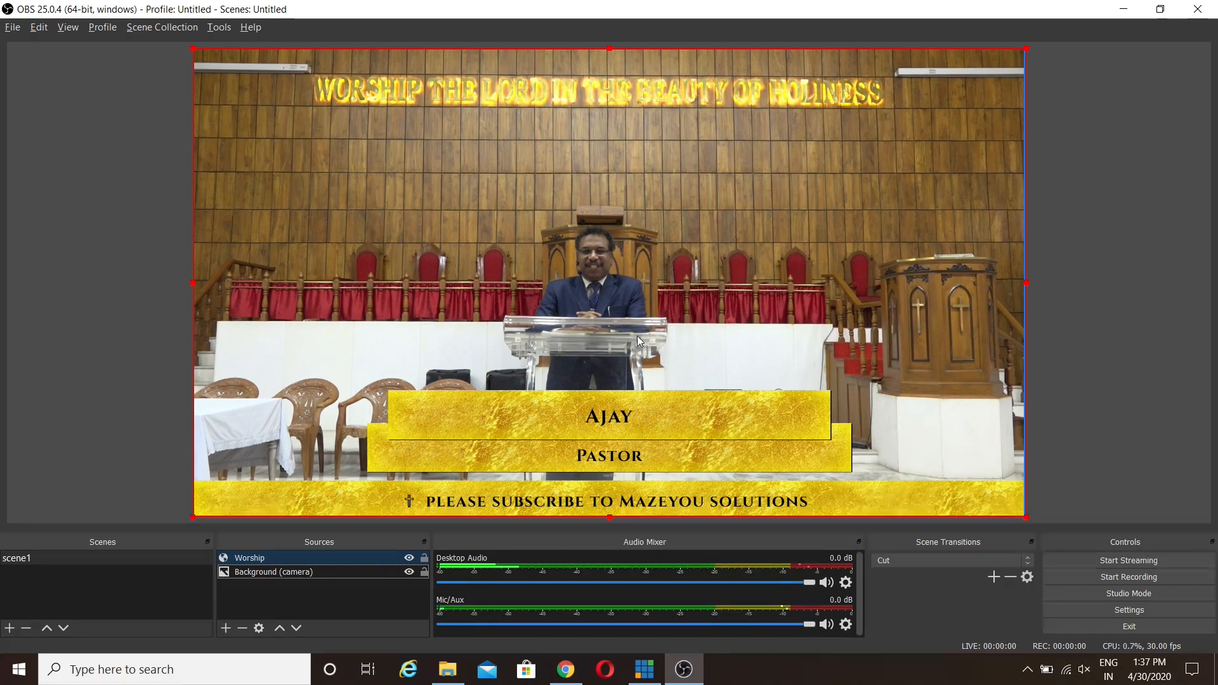
Return to the overlay settings page in Chrome and add a song titled "Church Song".
key("alt+Tab")
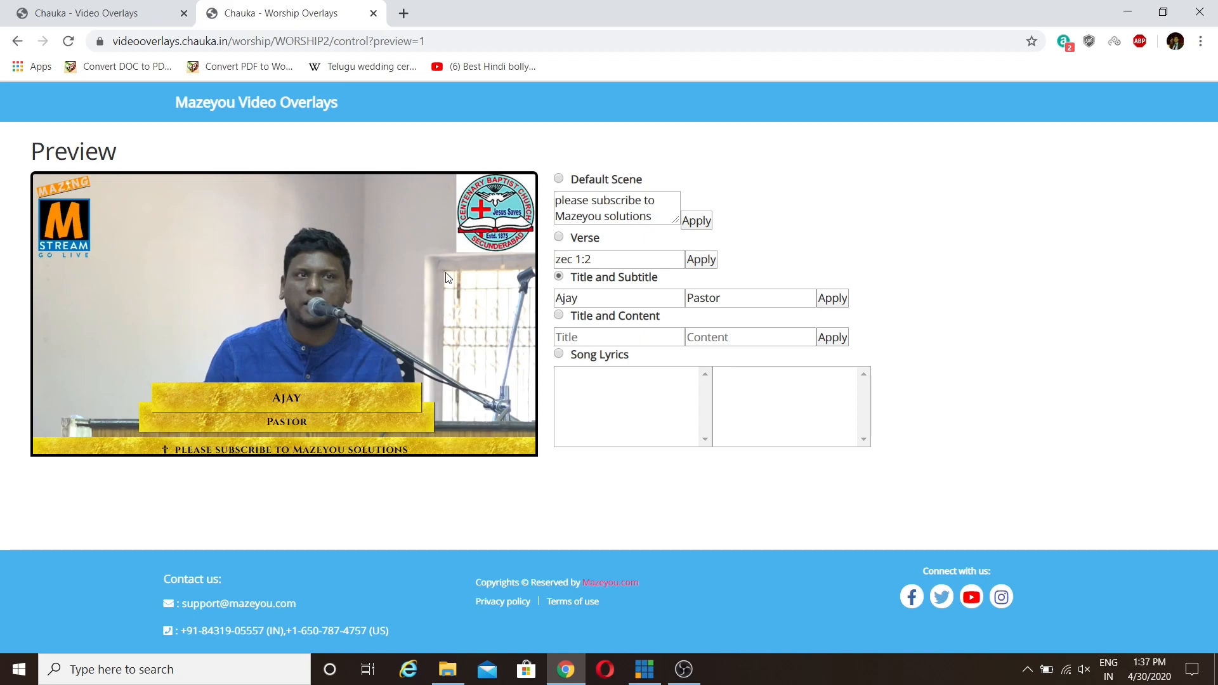
key("alt+Tab")
left_click(86, 18)
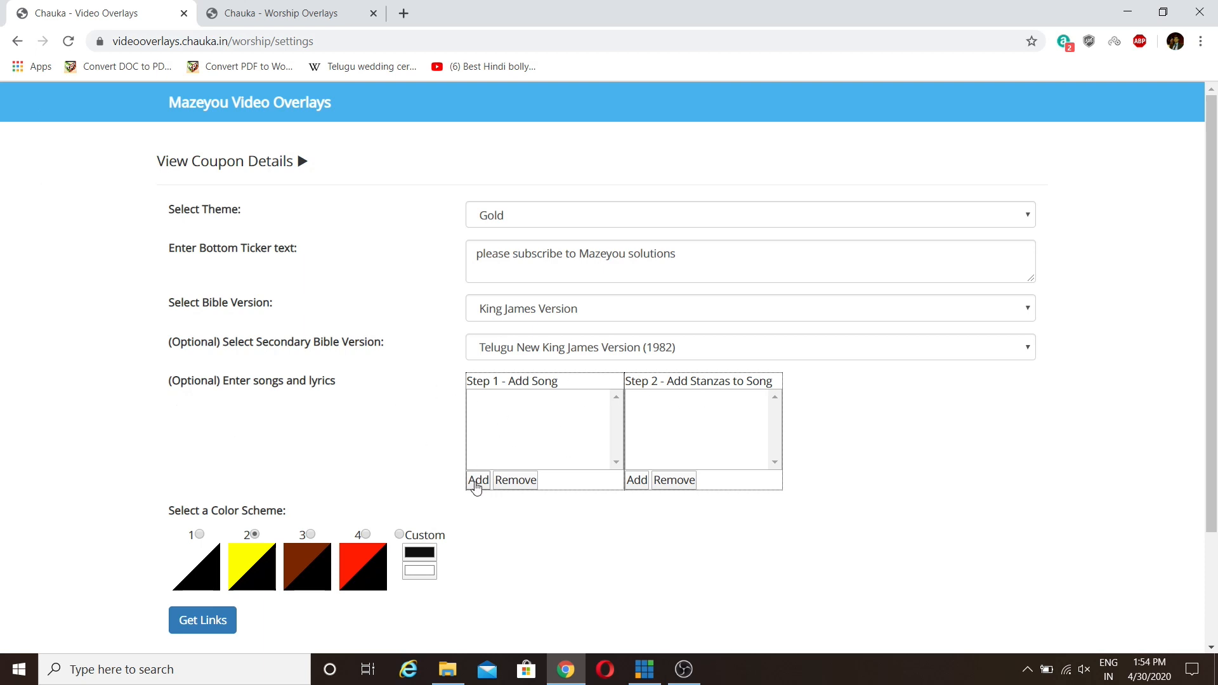
left_click(477, 483)
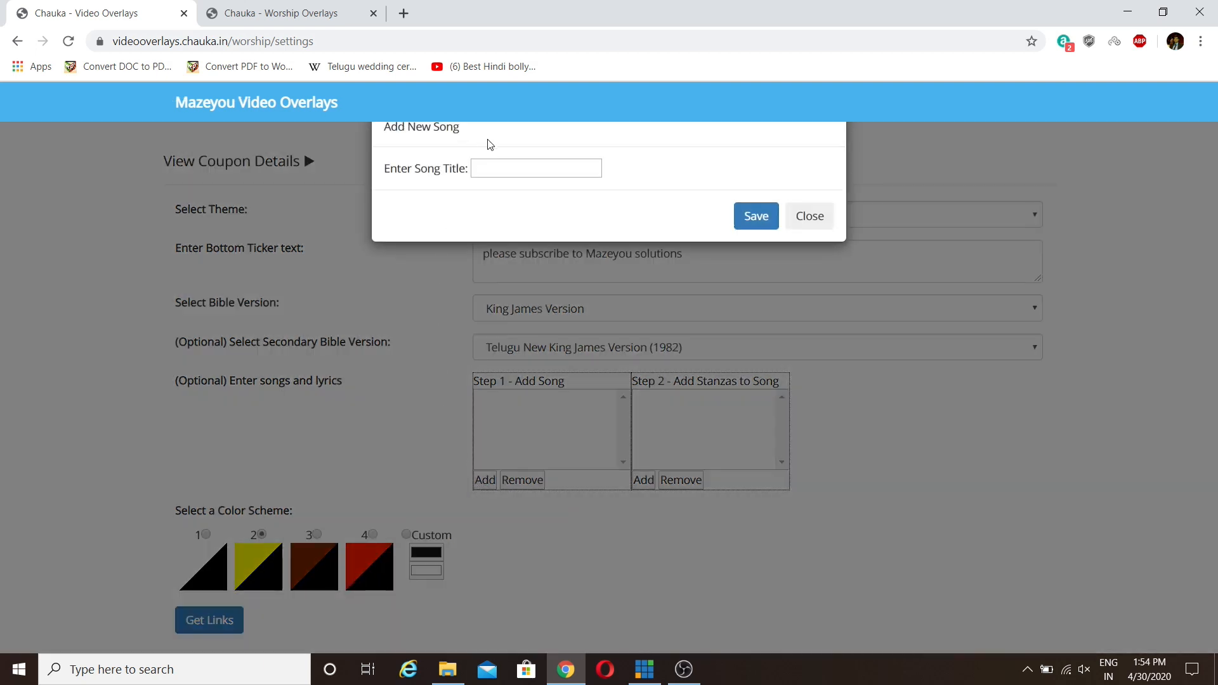
left_click(485, 164)
type("Church Song")
left_click(753, 217)
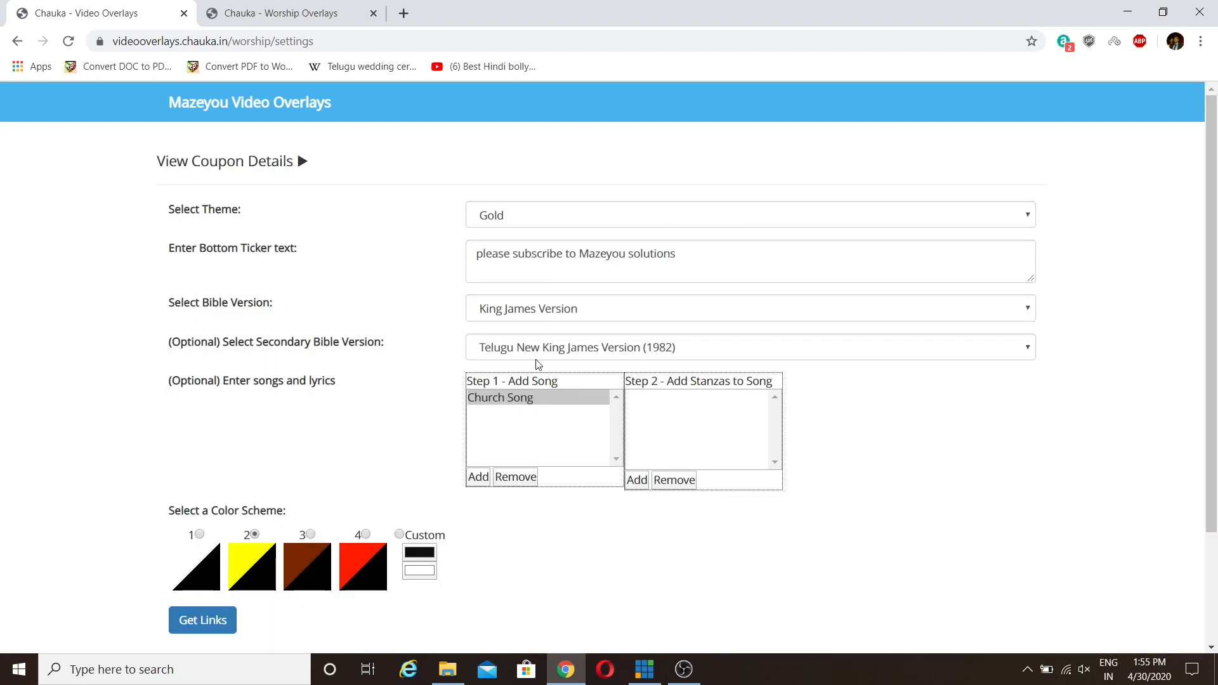
Add three sample stanzas to Church Song, separated by blank lines: two lines of A's, three of B's and one of C's.
left_click(526, 399)
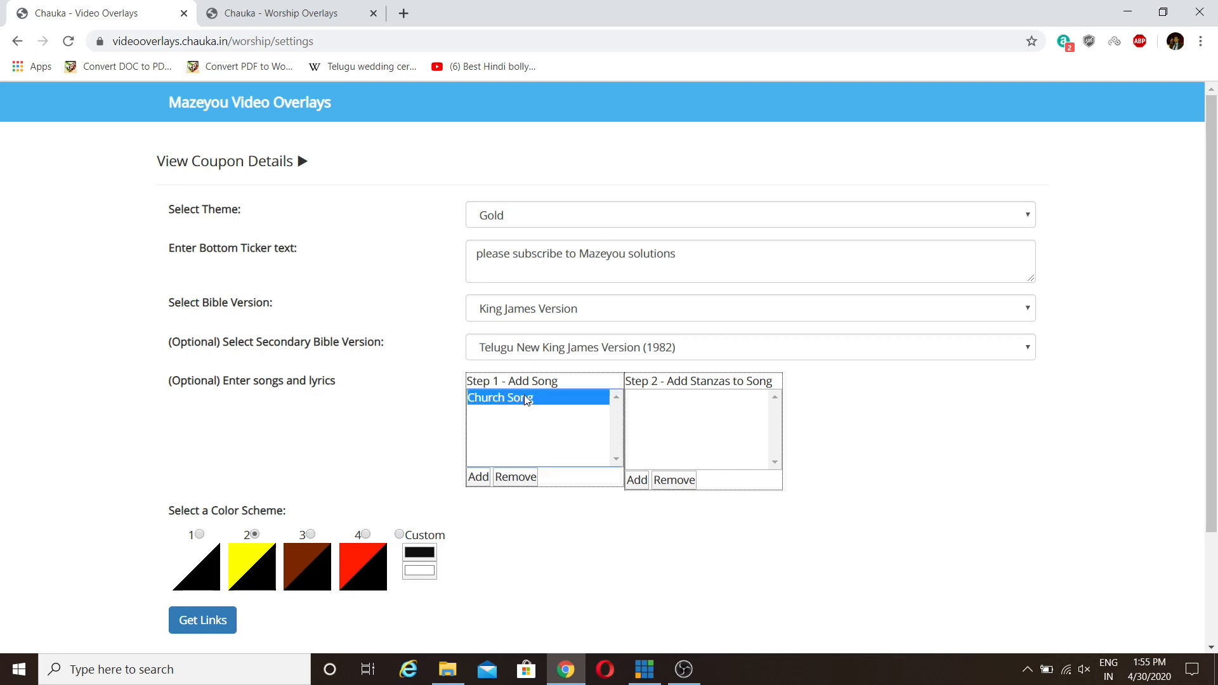
left_click(638, 480)
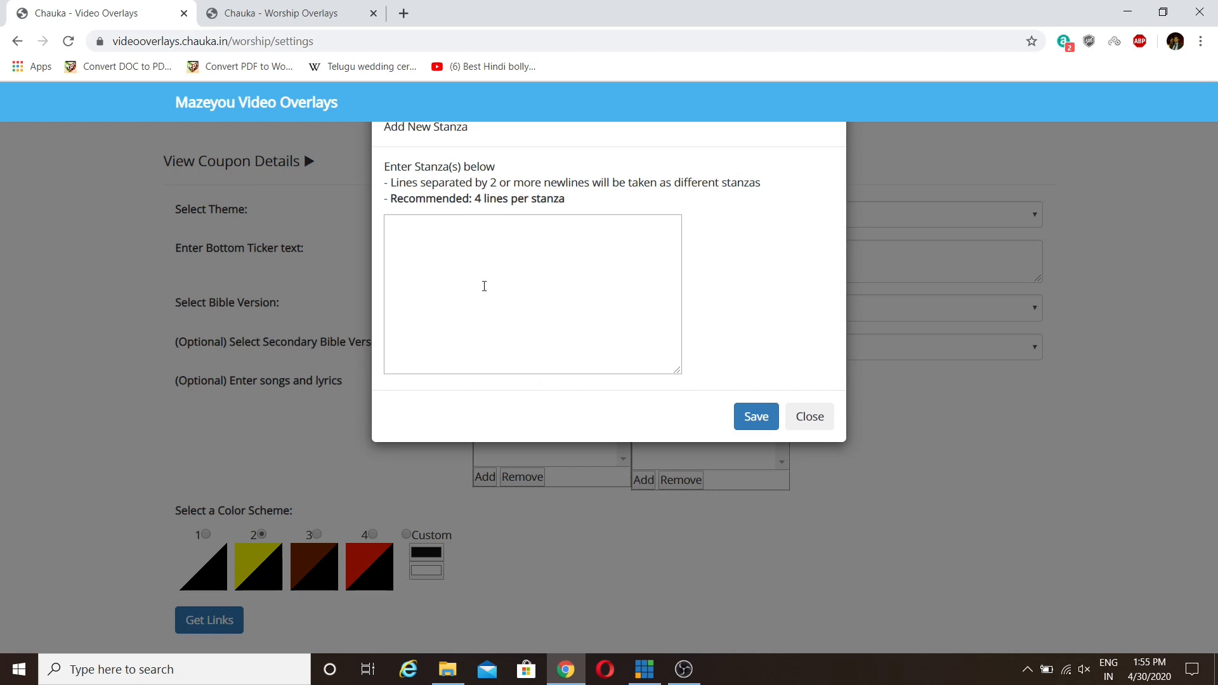
left_click(419, 242)
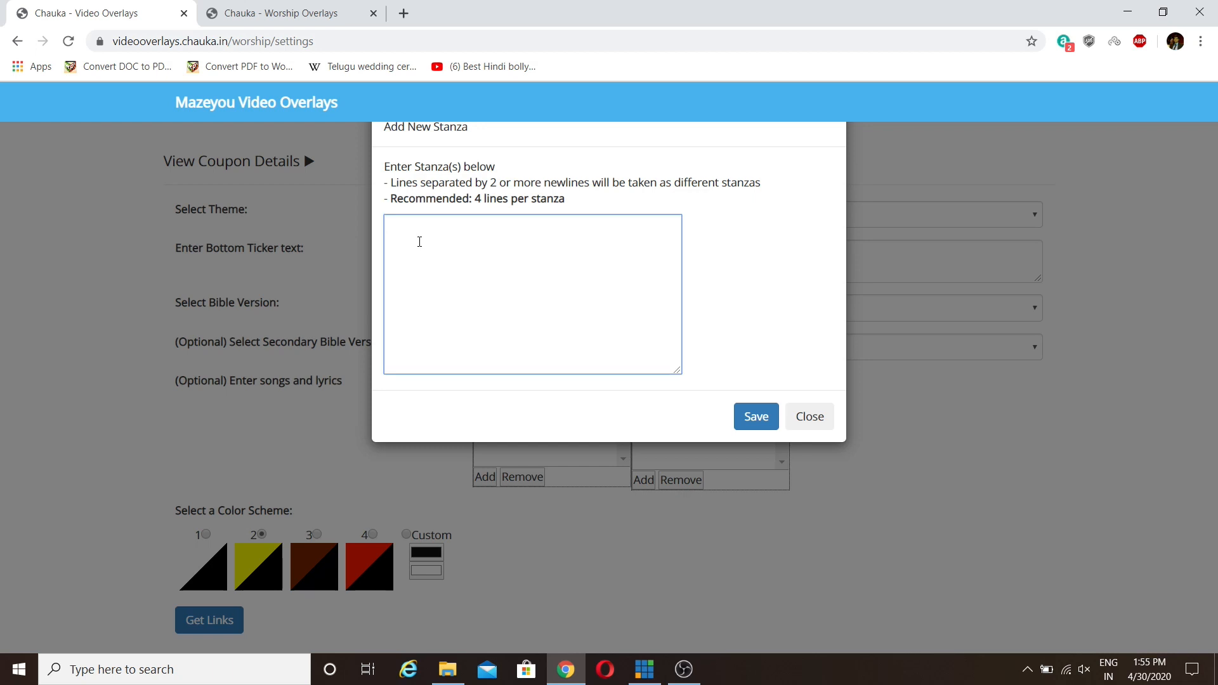
type("AAAAAAAAAAAAAAAAAAAAAA AAAAAAAAAAAAAAAAAAAAAAAAAAAA")
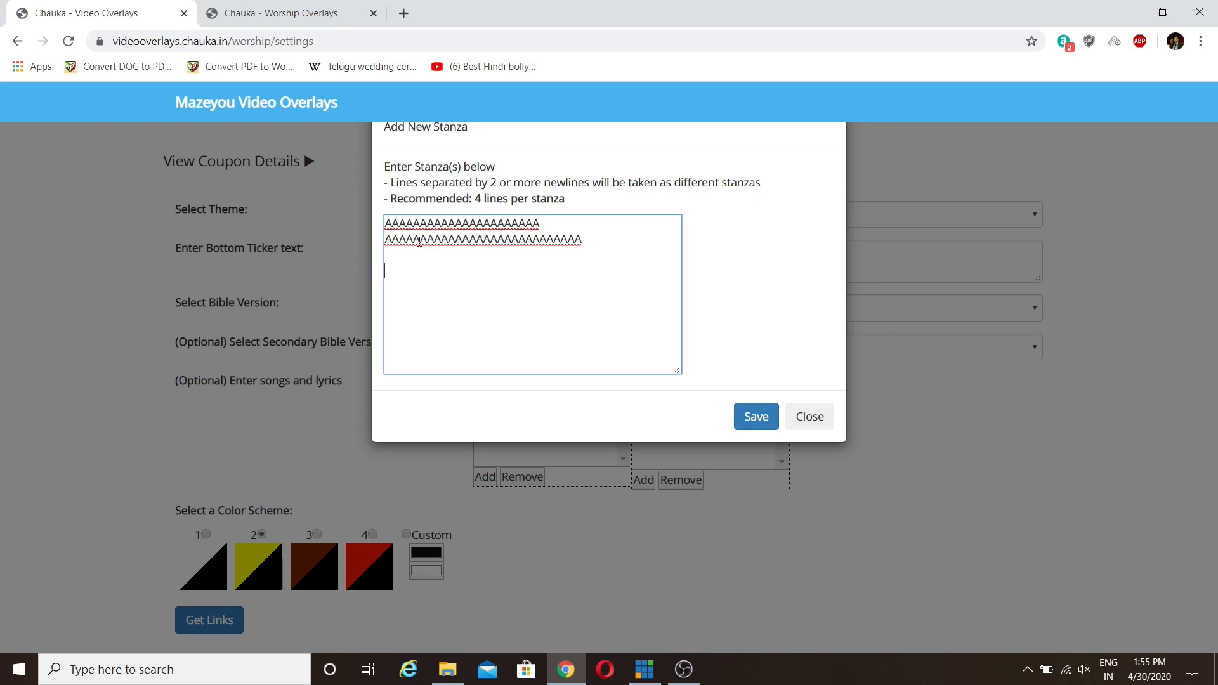
type("BBBBBBBBBBBBBBBBBBBBBBBBBB ")
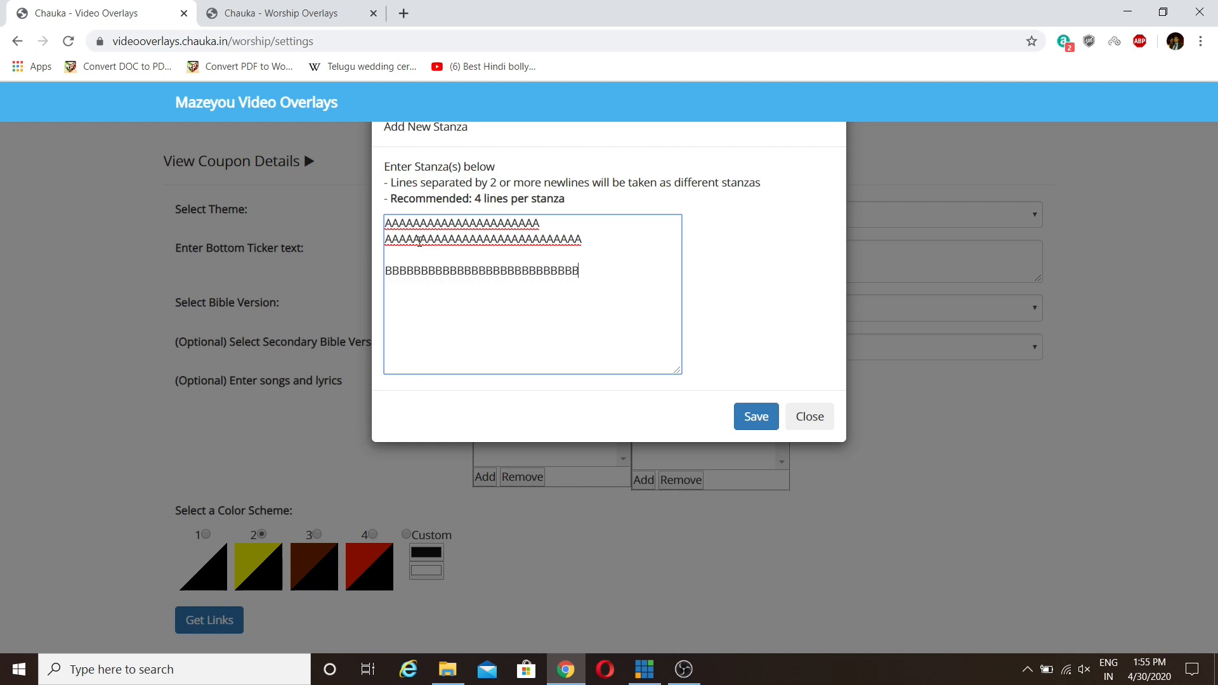
type("BBBBBBBBBBBBBBBBBBBBBB")
key("Return")
type("BBBBBBBBBBBBBBBBB")
key("Return")
key("Return")
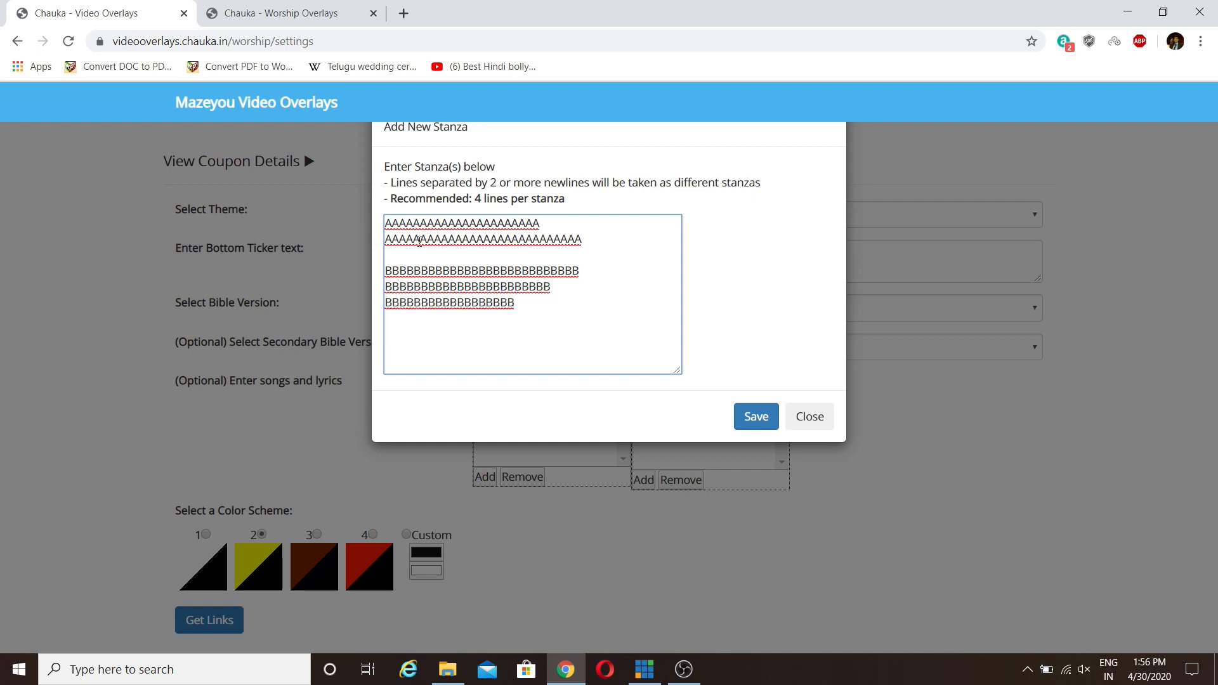
type("CCCCCCCCCCCCCCCCCCCCC")
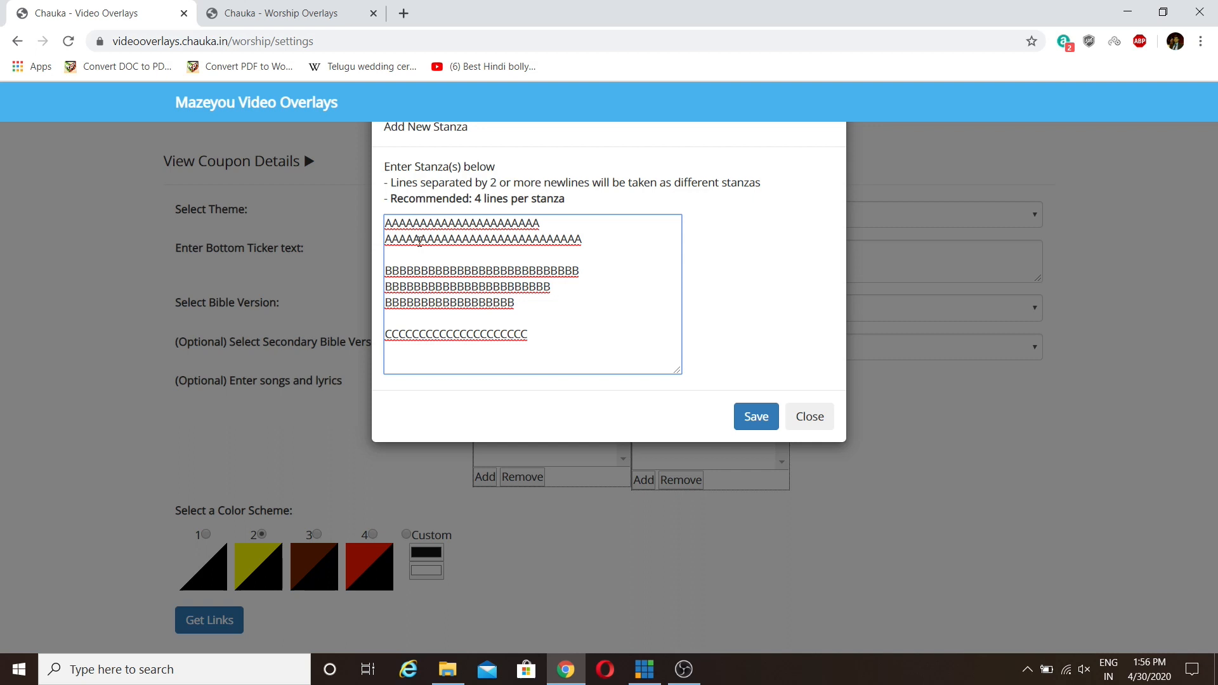
left_click(747, 417)
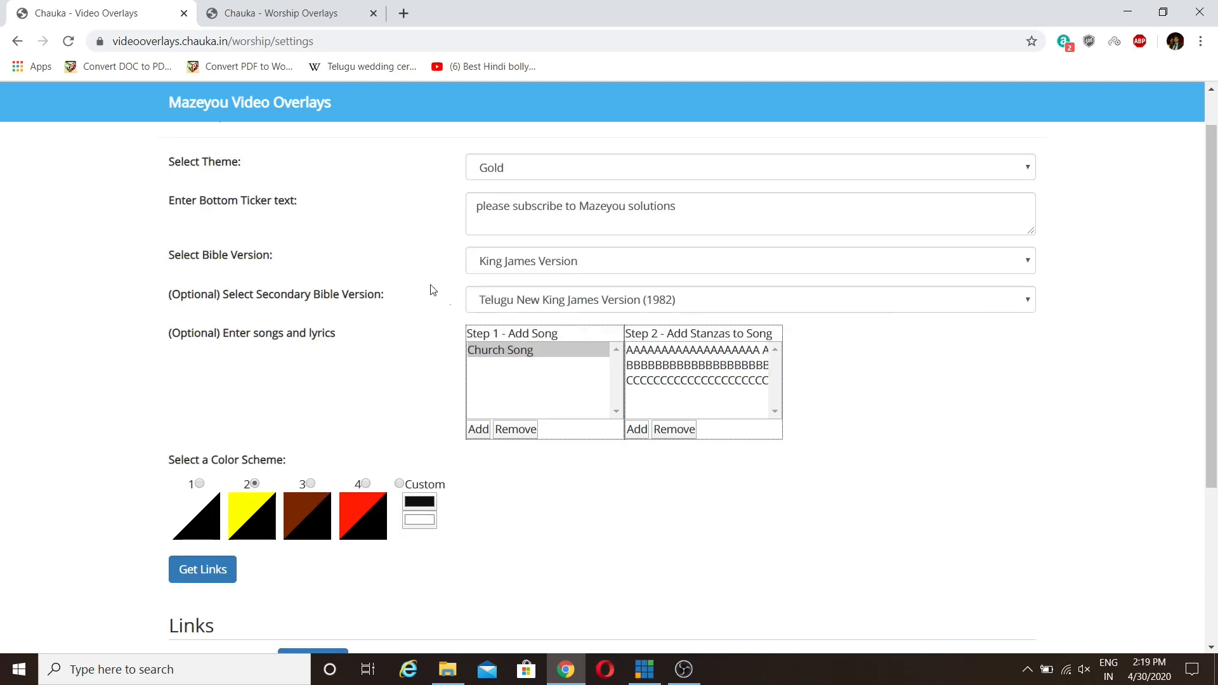
In the controller, turn on Song Lyrics, show the first stanza of Church Song and check it in OBS.
left_click(306, 5)
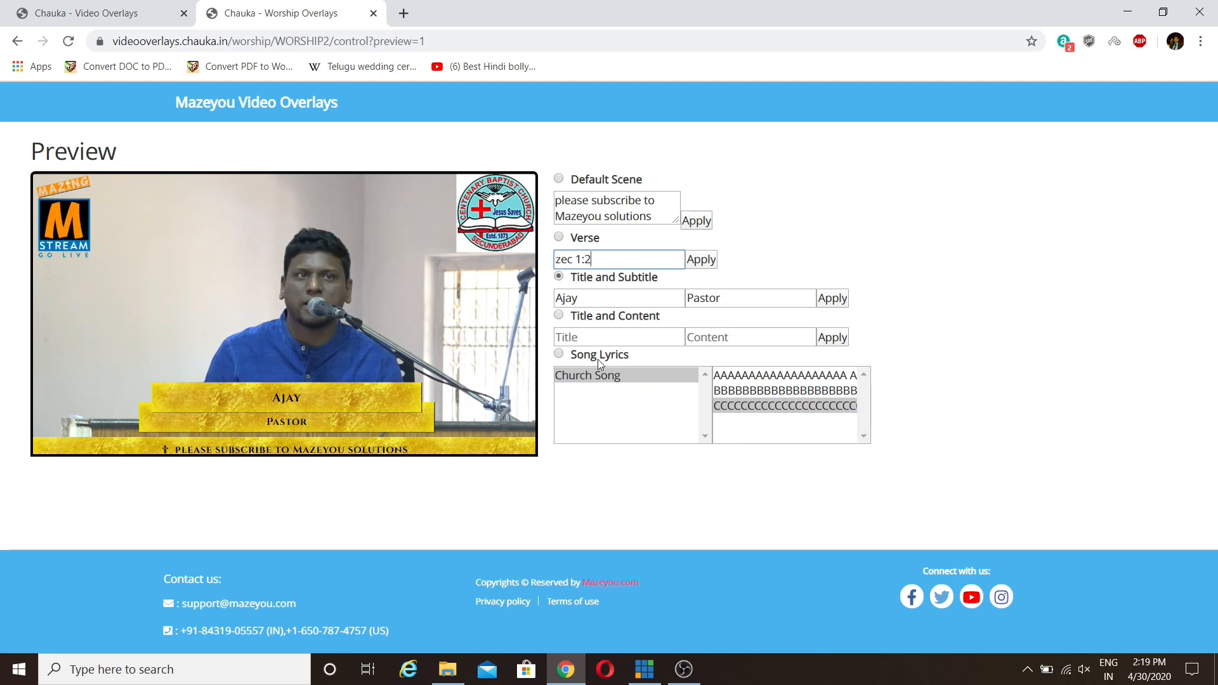
left_click(560, 356)
left_click(600, 376)
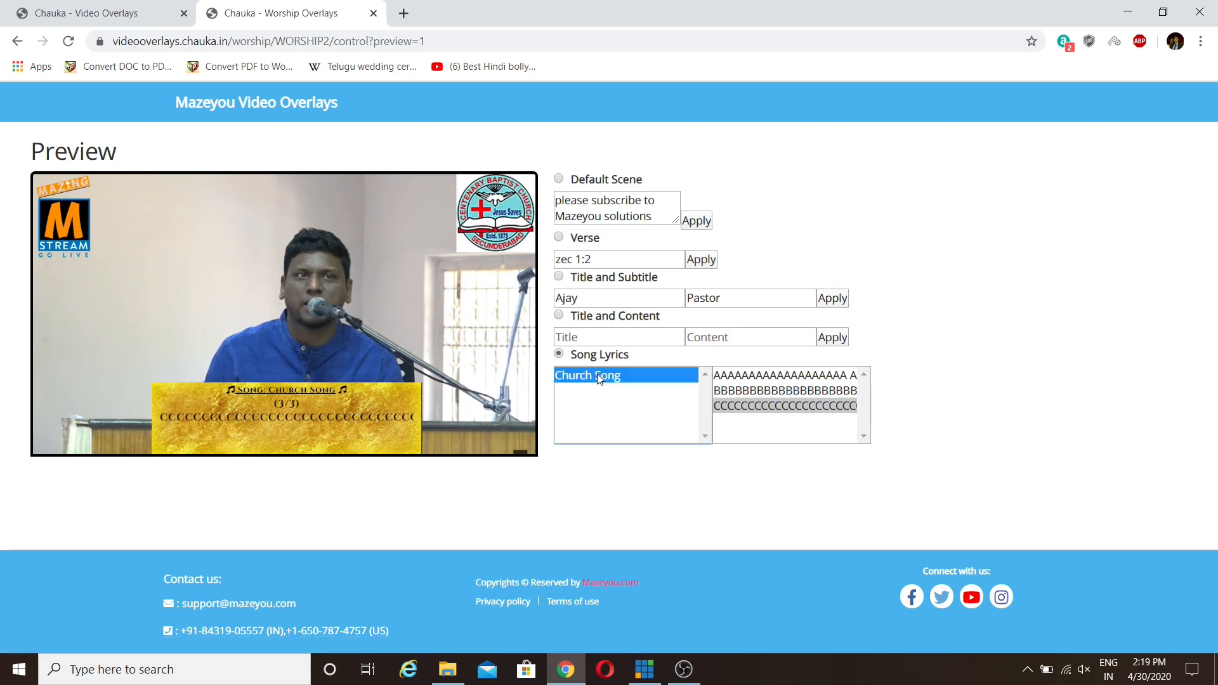
left_click(773, 375)
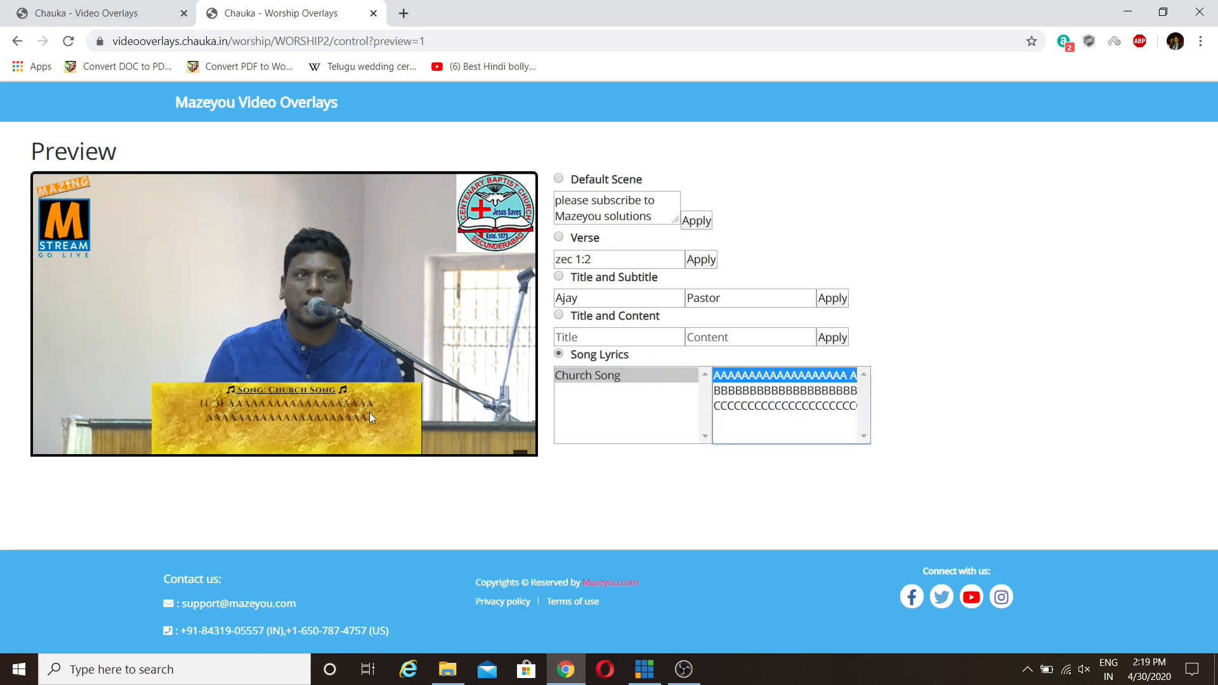
left_click(683, 672)
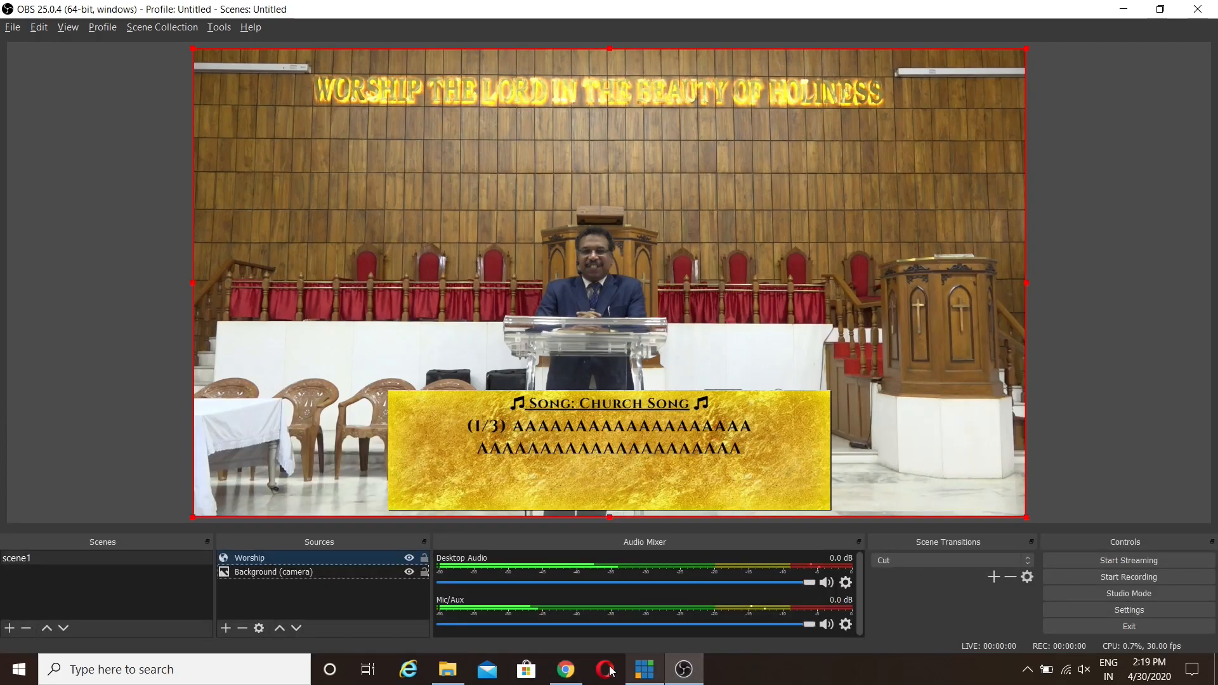
Switch back to Chrome, show the second and third stanzas of Church Song in turn, and check the overlay in OBS.
left_click(570, 671)
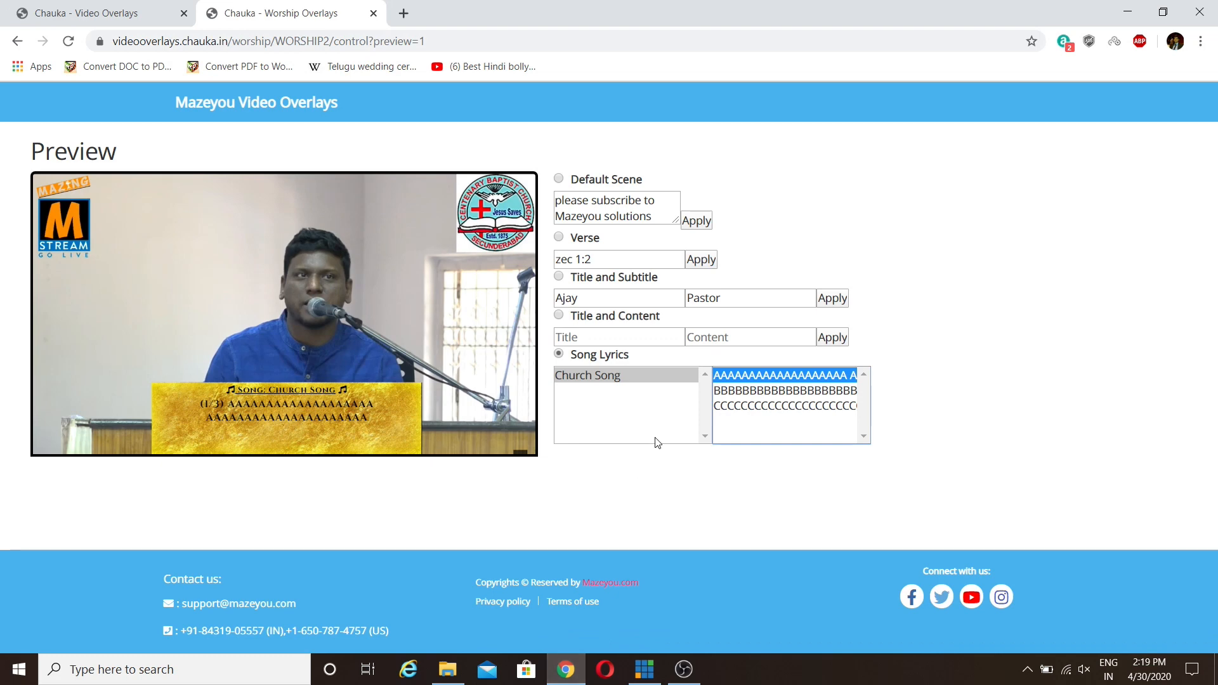
left_click(733, 393)
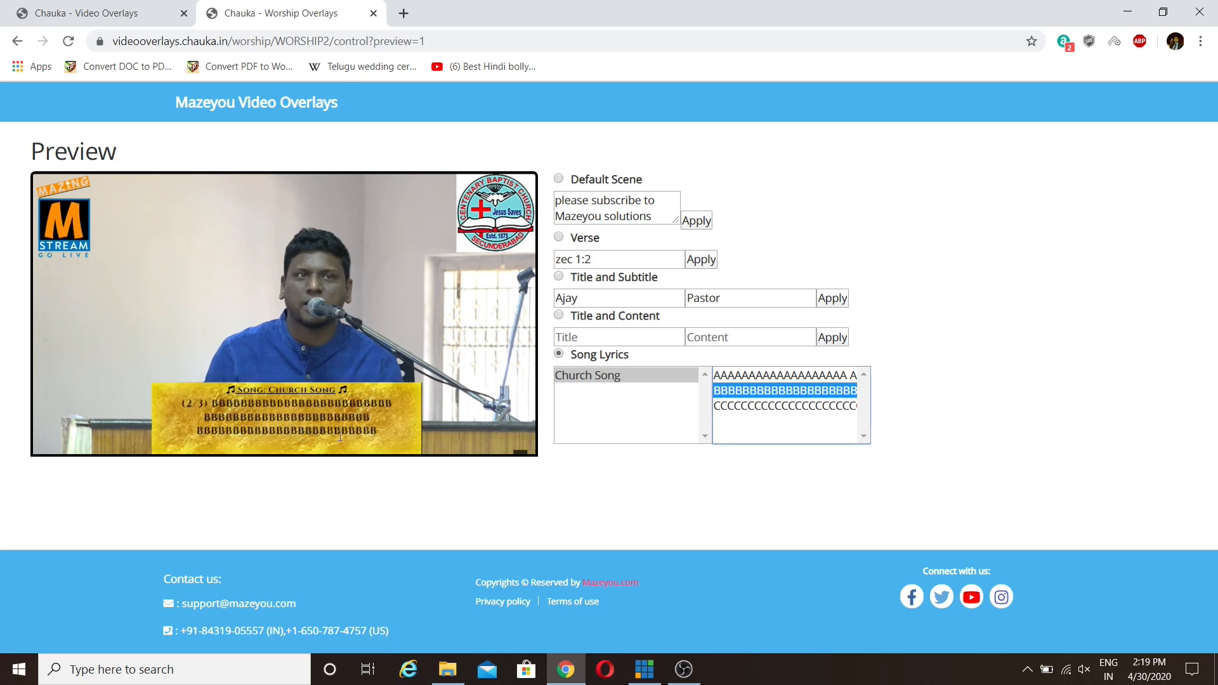
left_click(731, 407)
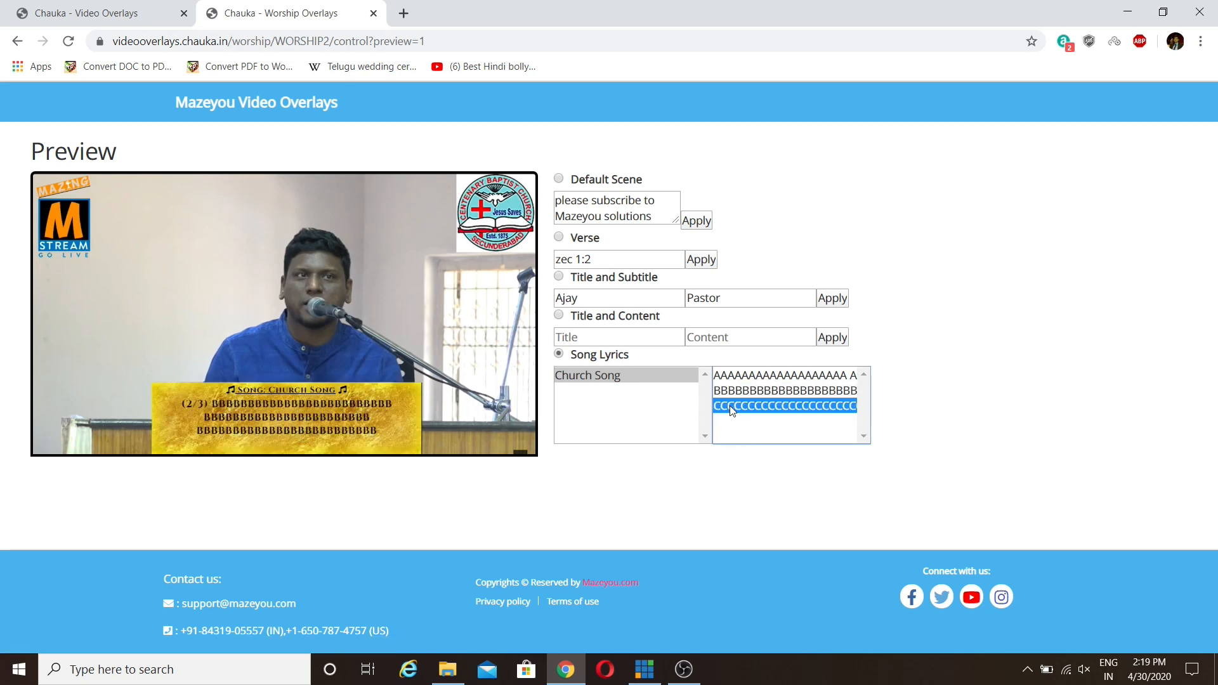
left_click(684, 669)
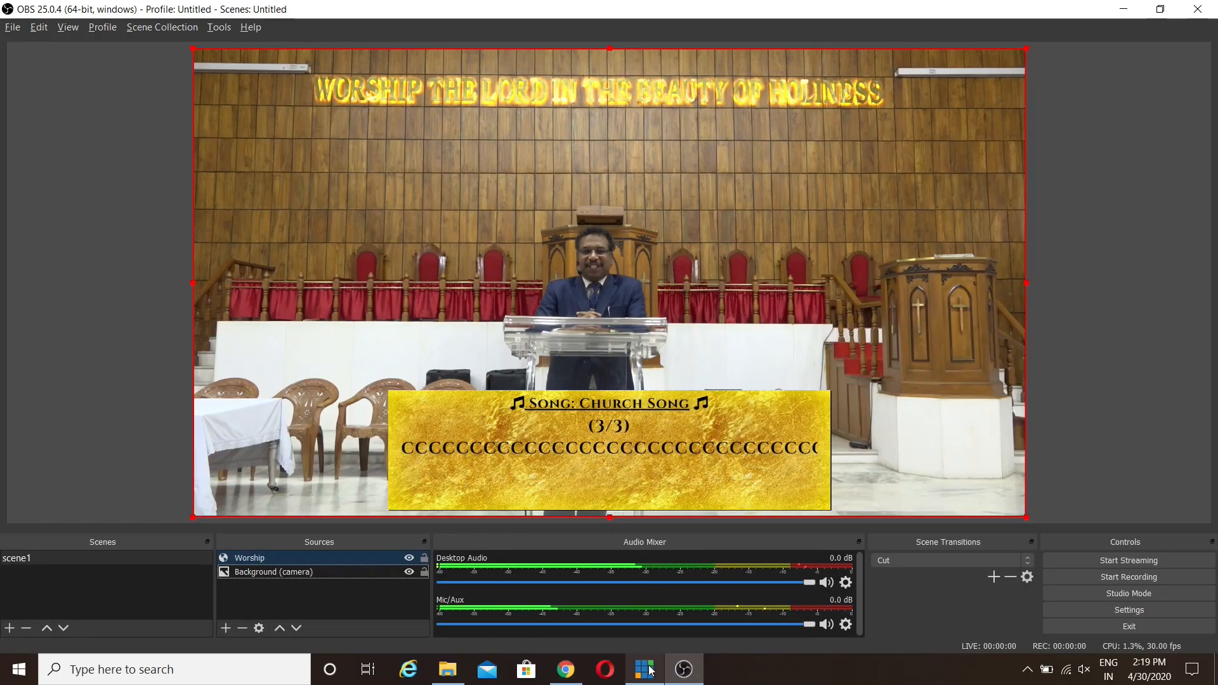
Switch to Chrome, show the Title and Subtitle overlay with the speaker's name and "Pastor", and check it in OBS.
left_click(566, 669)
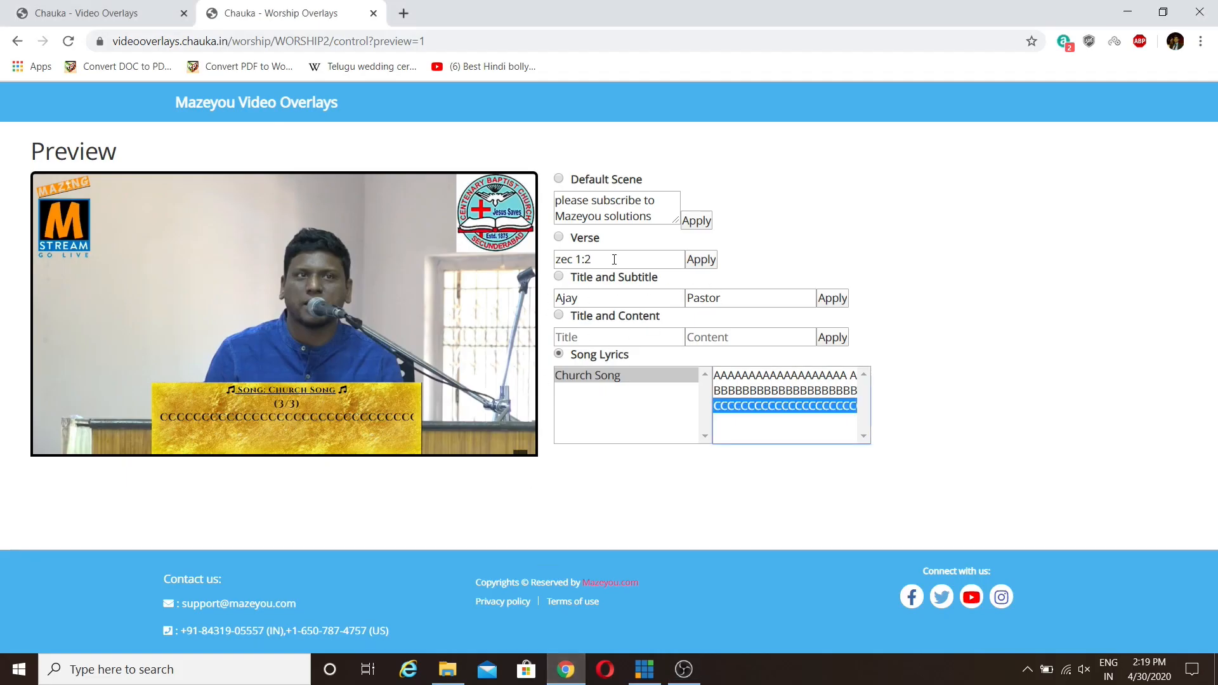
left_click(560, 279)
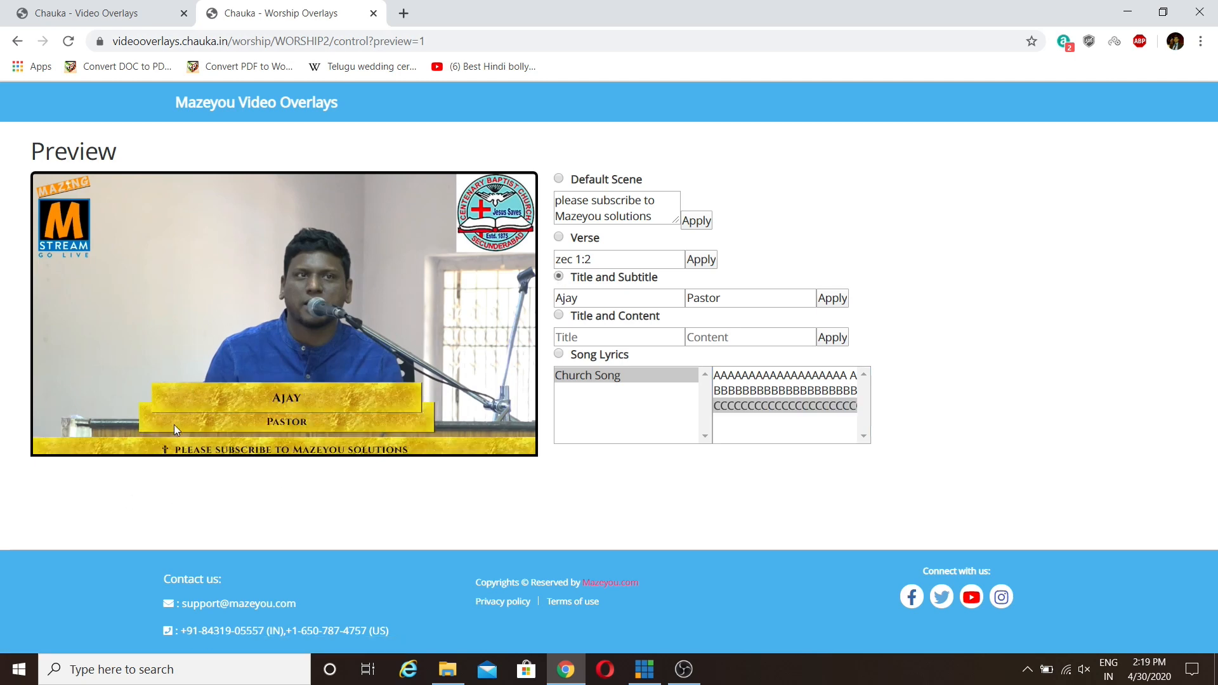
left_click(692, 674)
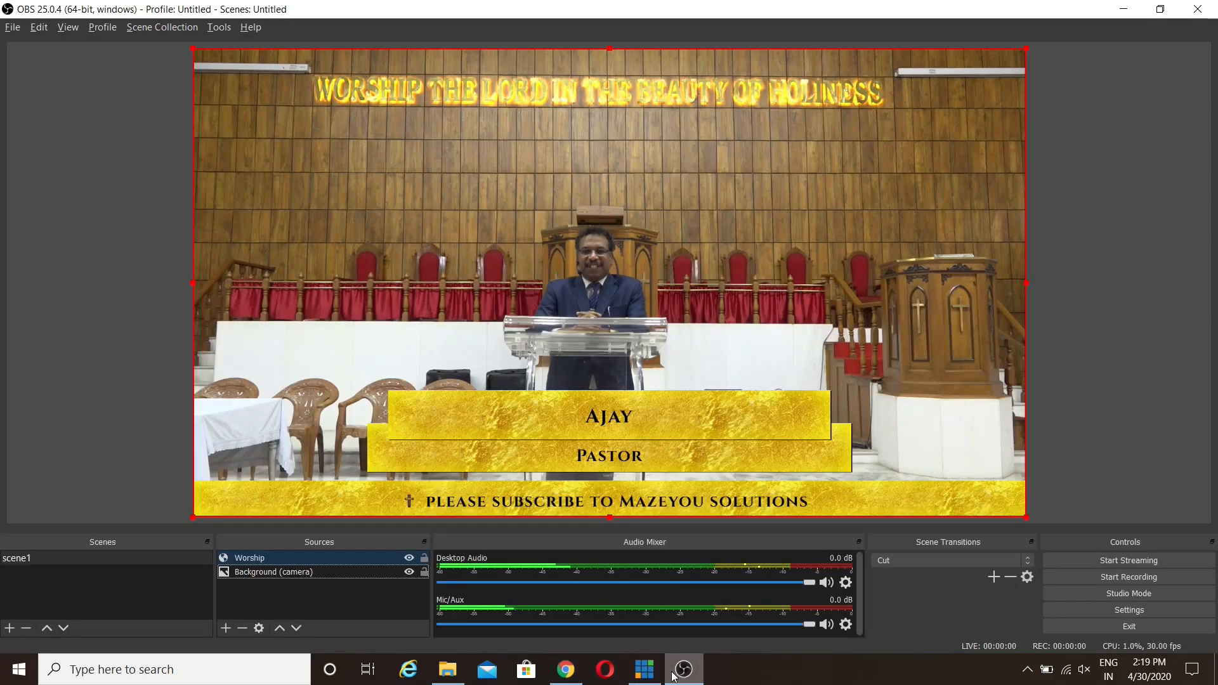
Return to Chrome and display in turn the verse zec 1:2, the speaker's title and subtitle, and the first stanza of Church Song.
left_click(563, 674)
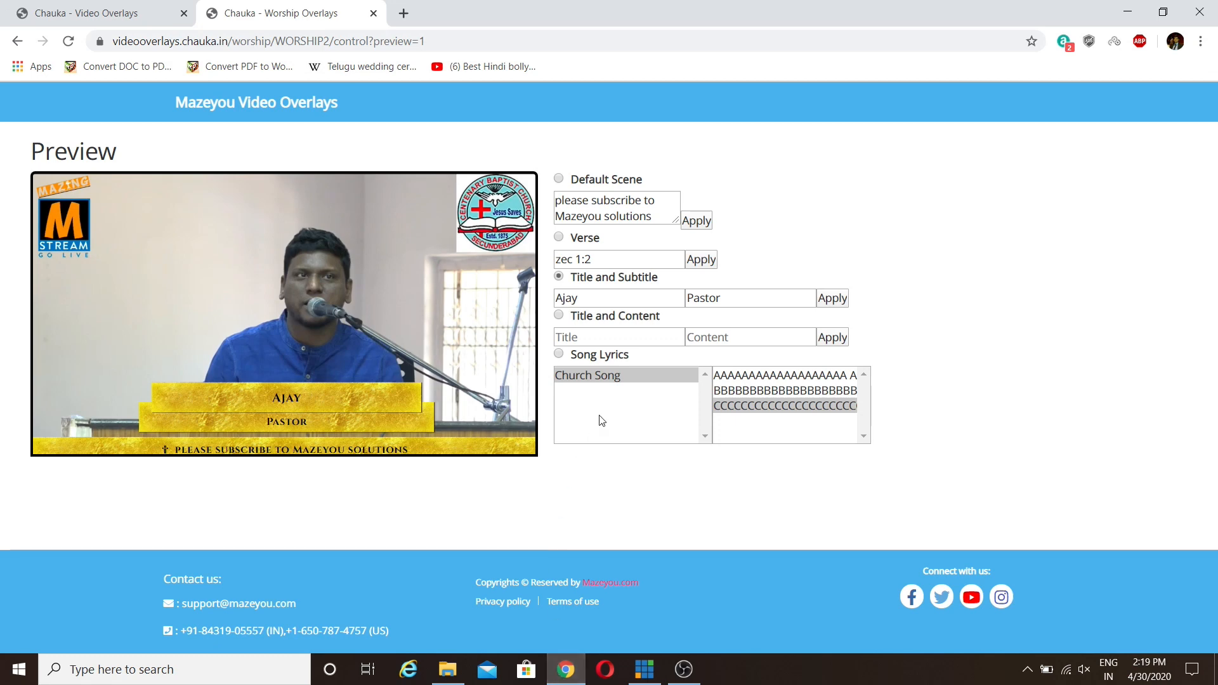
left_click(714, 264)
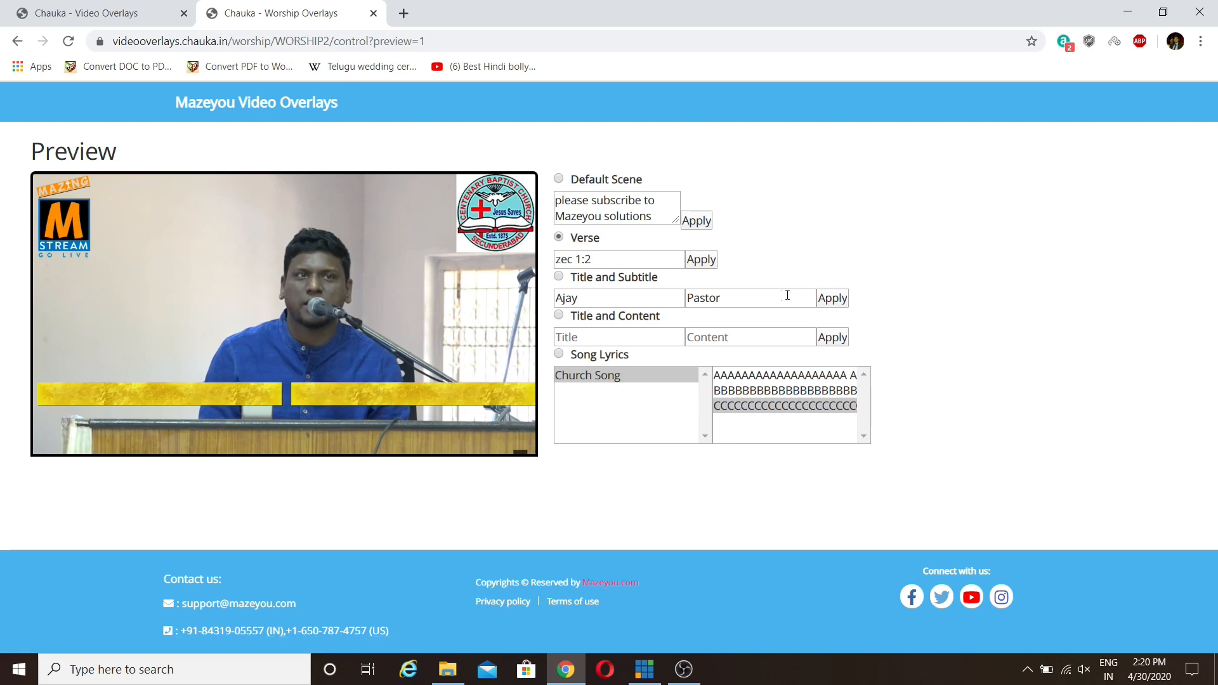
left_click(824, 303)
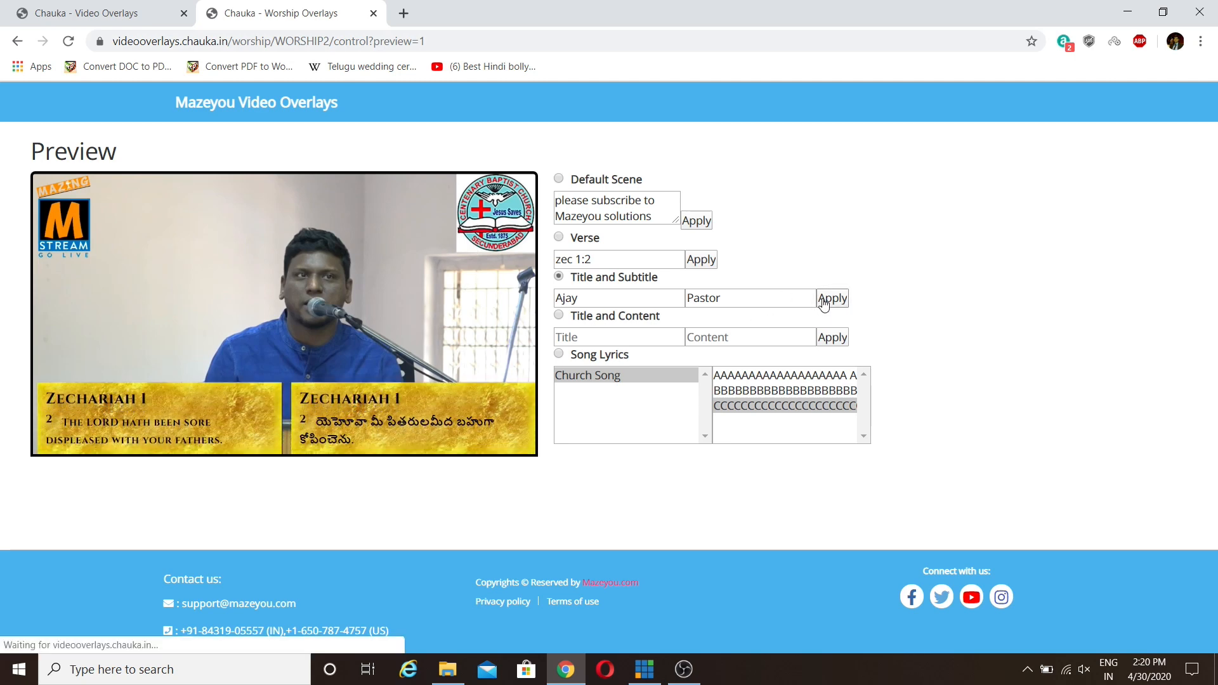
left_click(751, 377)
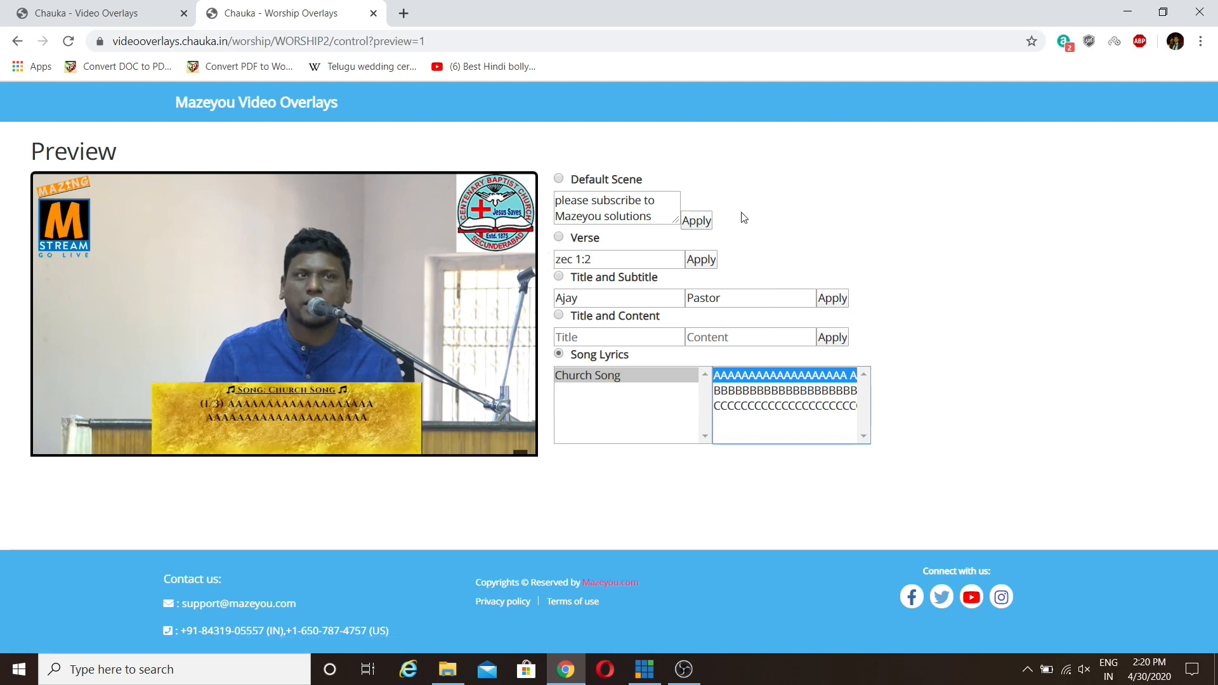
Show the Default Scene, change the overlay to Title and Content with both fields empty, and check the output in OBS.
left_click(561, 184)
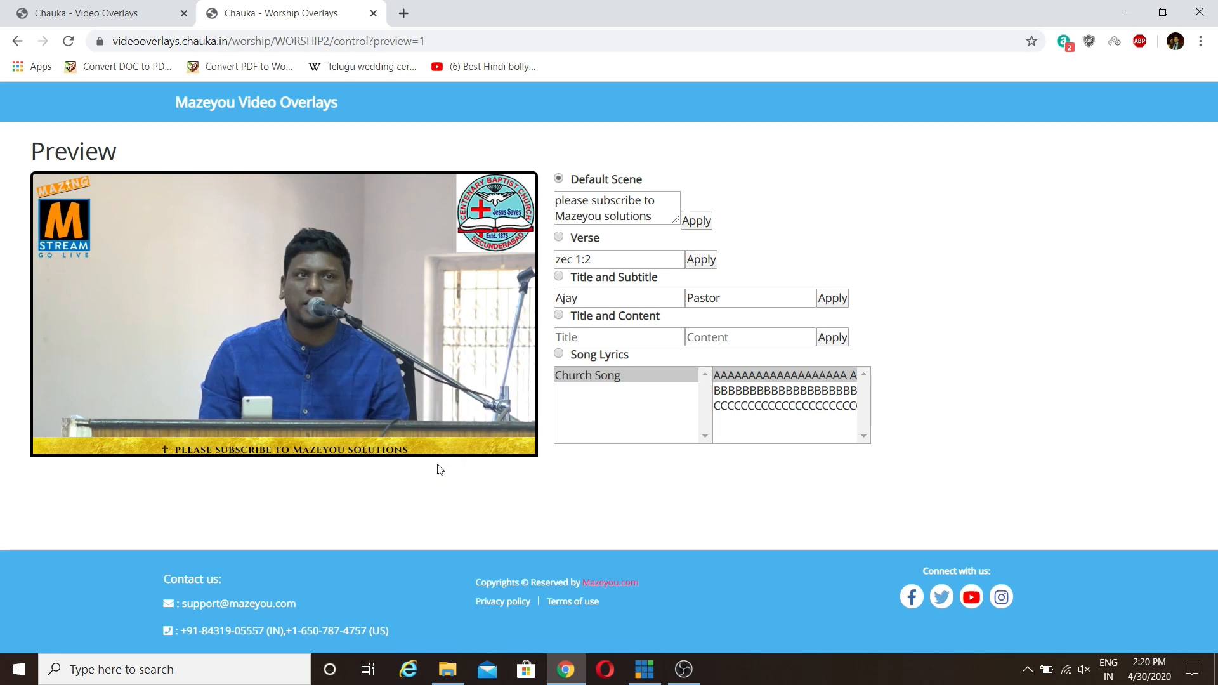
left_click(560, 315)
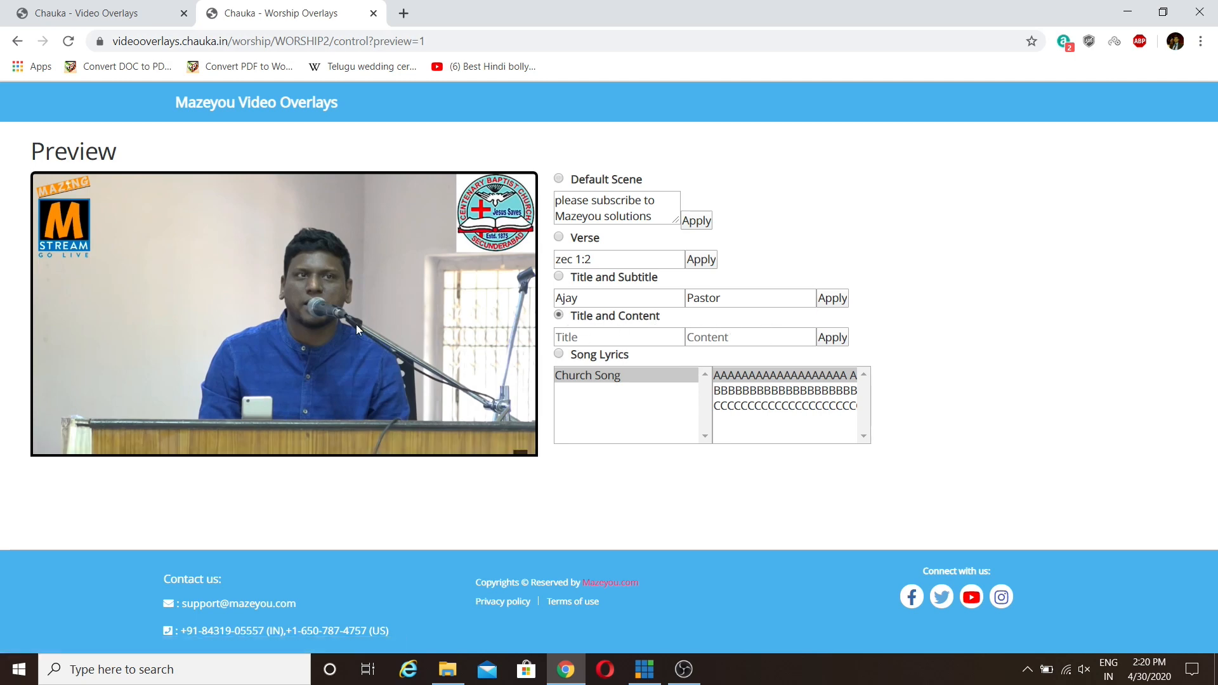
left_click(684, 670)
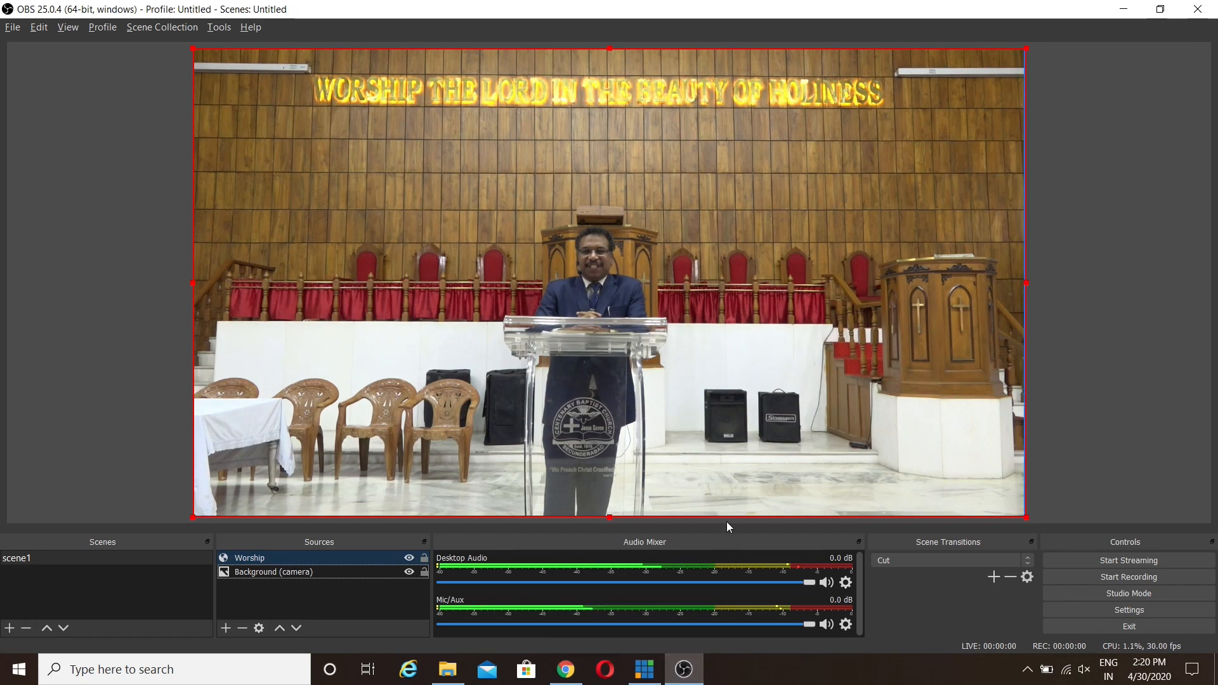
Switch to Chrome, set the overlay back to Default Scene, and minimize both Chrome and OBS to reach the desktop.
left_click(566, 669)
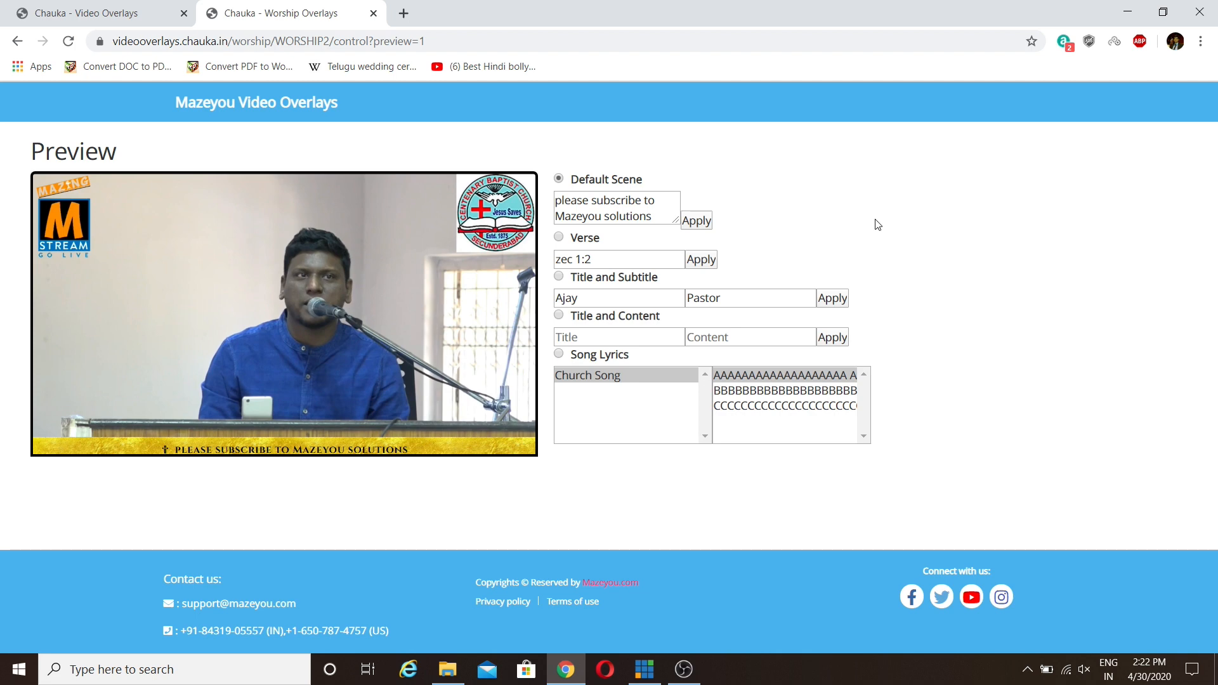
left_click(1120, 10)
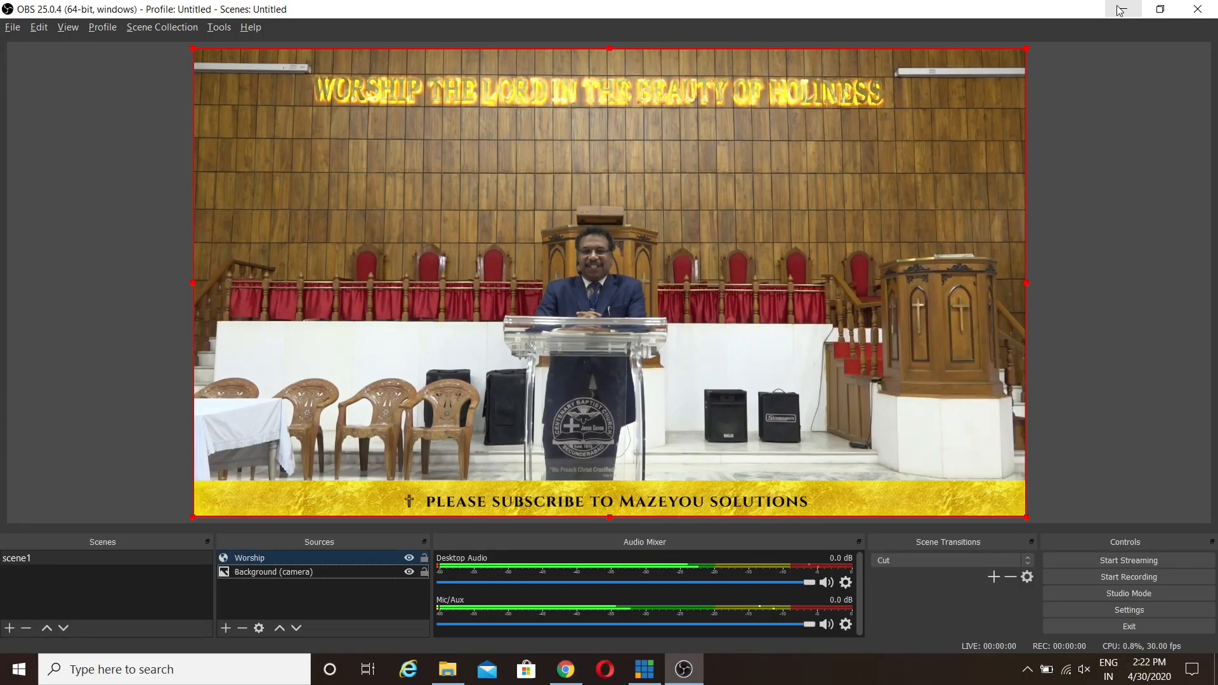
left_click(1120, 11)
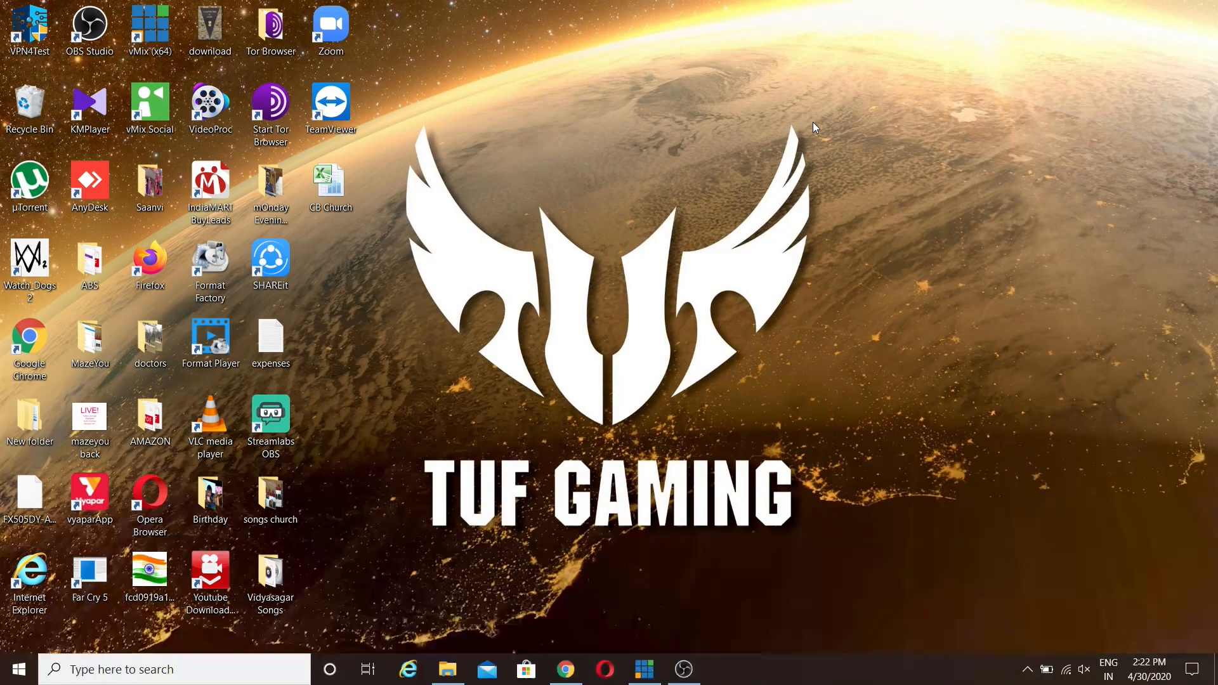